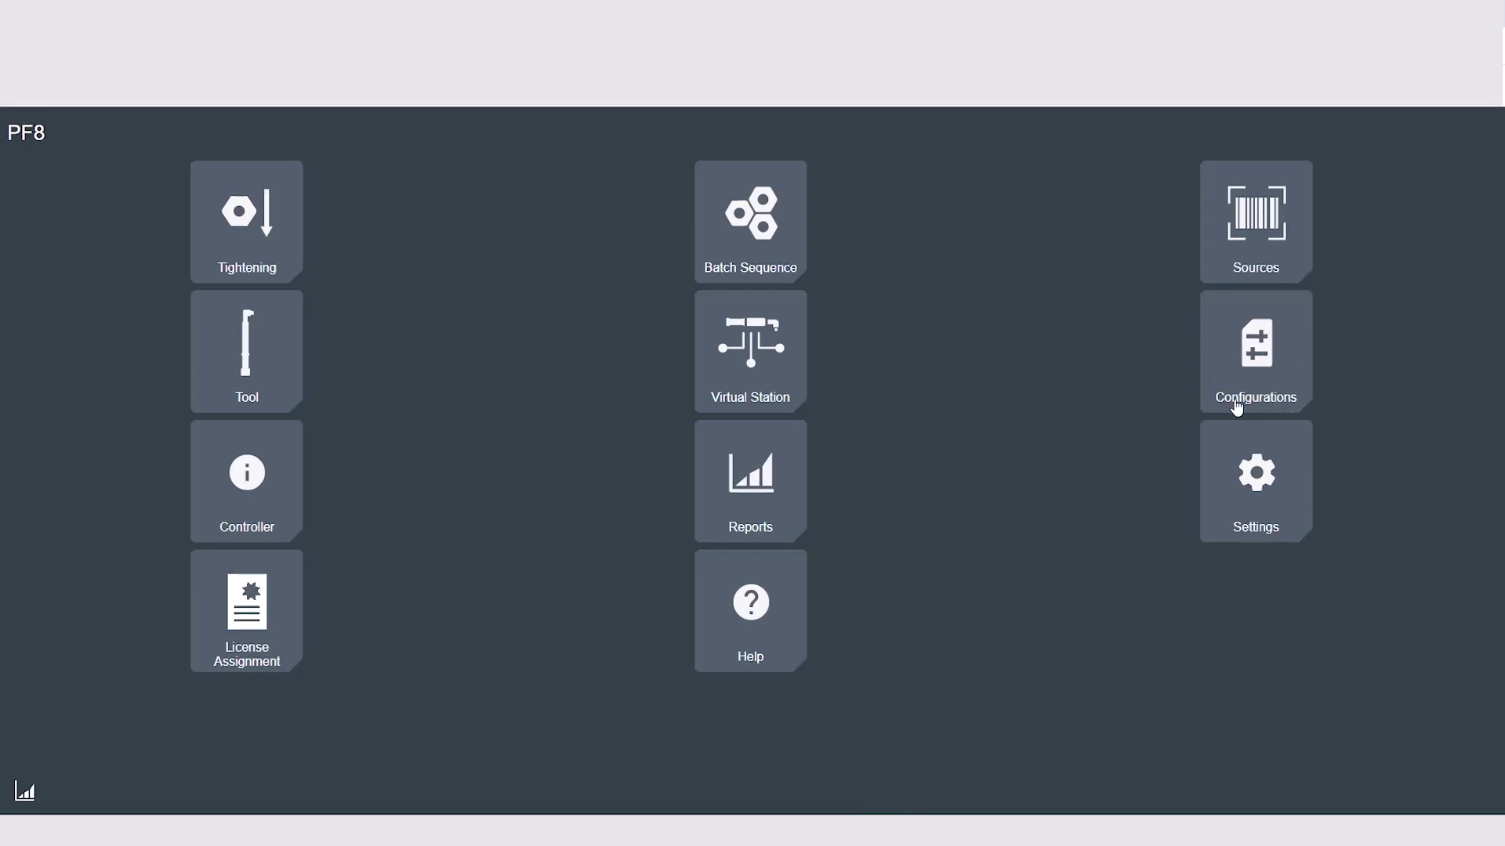
Open the Configurations page listing the Cable Tool and IxB tool configurations.
click(1273, 367)
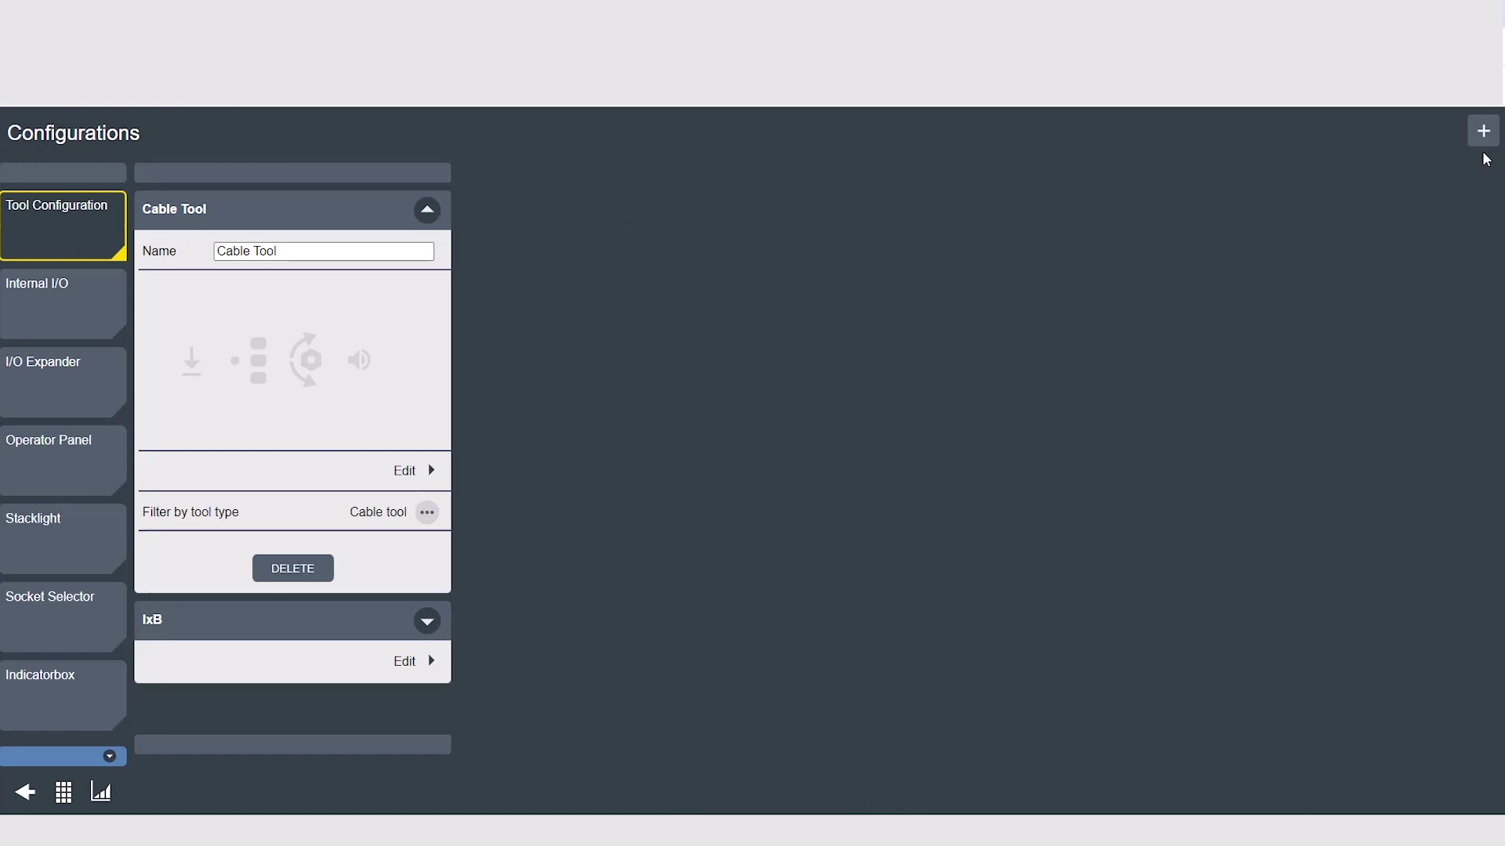
key(Tab)
click(577, 356)
click(401, 471)
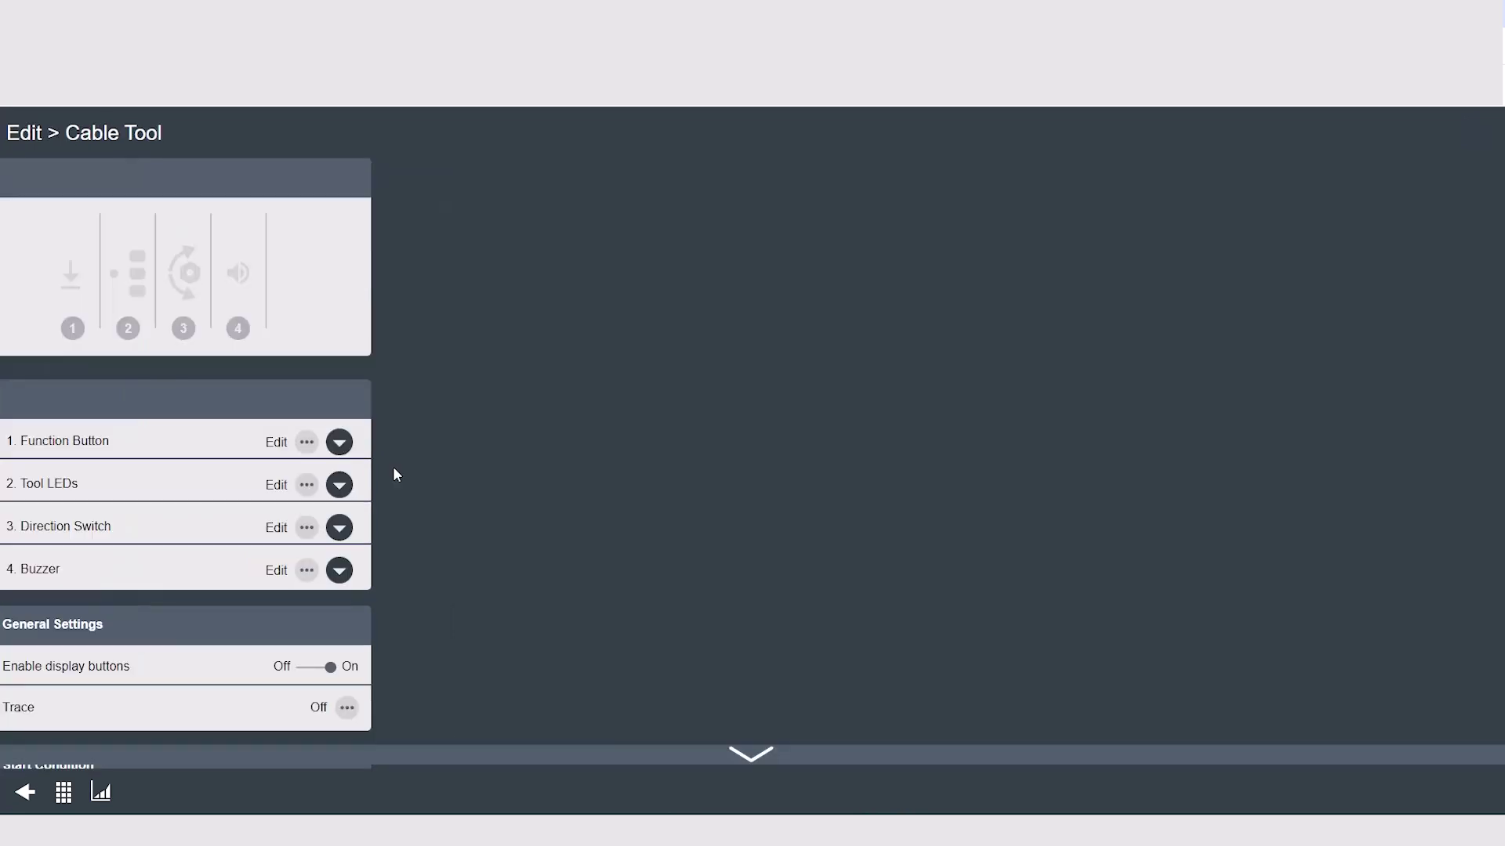
click(393, 467)
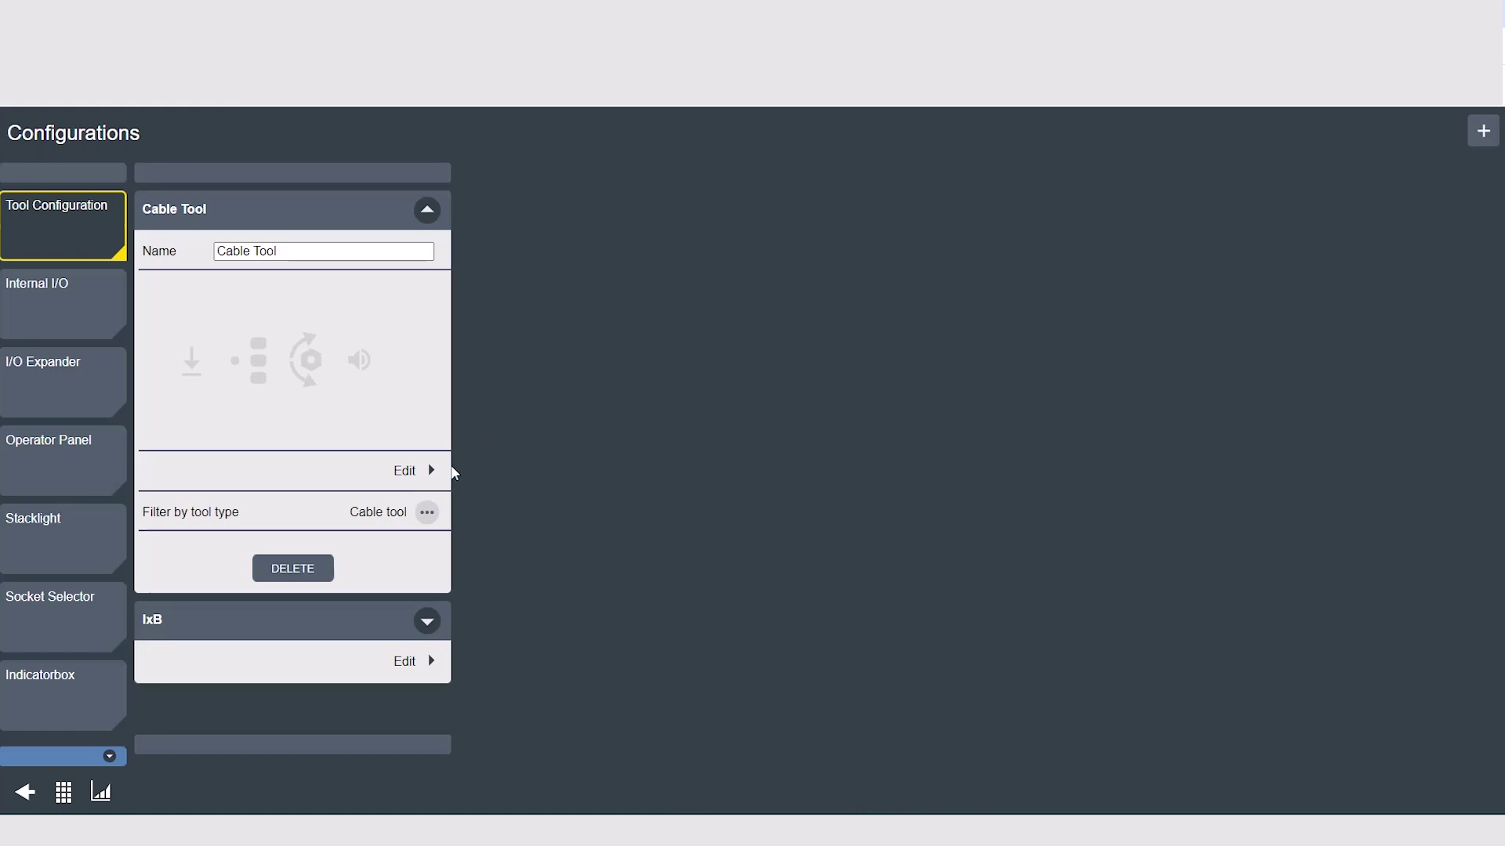
click(426, 512)
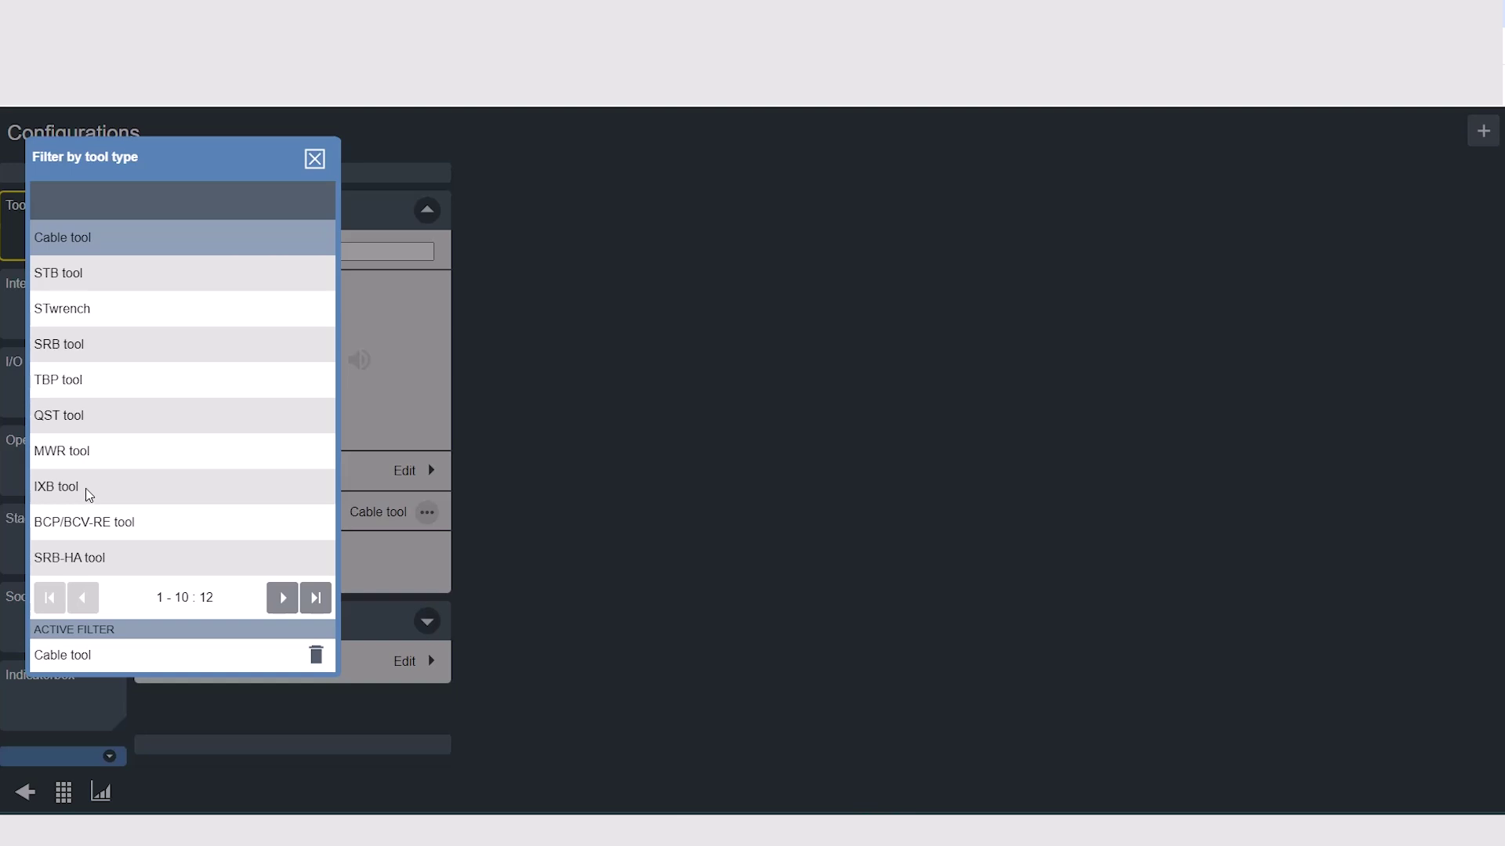
Rename the tool configuration to 'Cable Tool', filter it to the Cable tool type, and edit it.
click(583, 310)
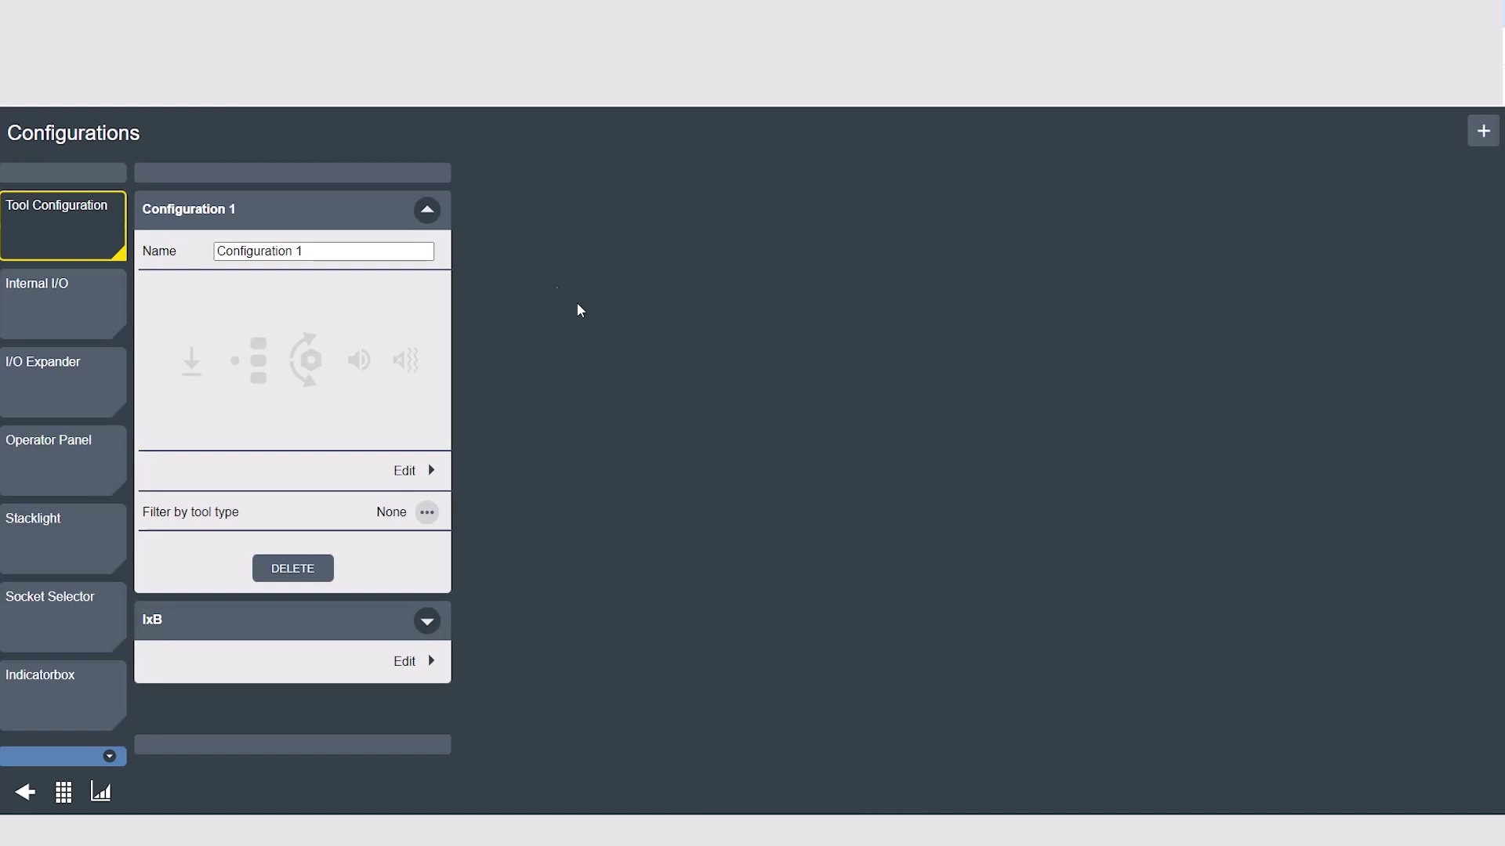
click(353, 252)
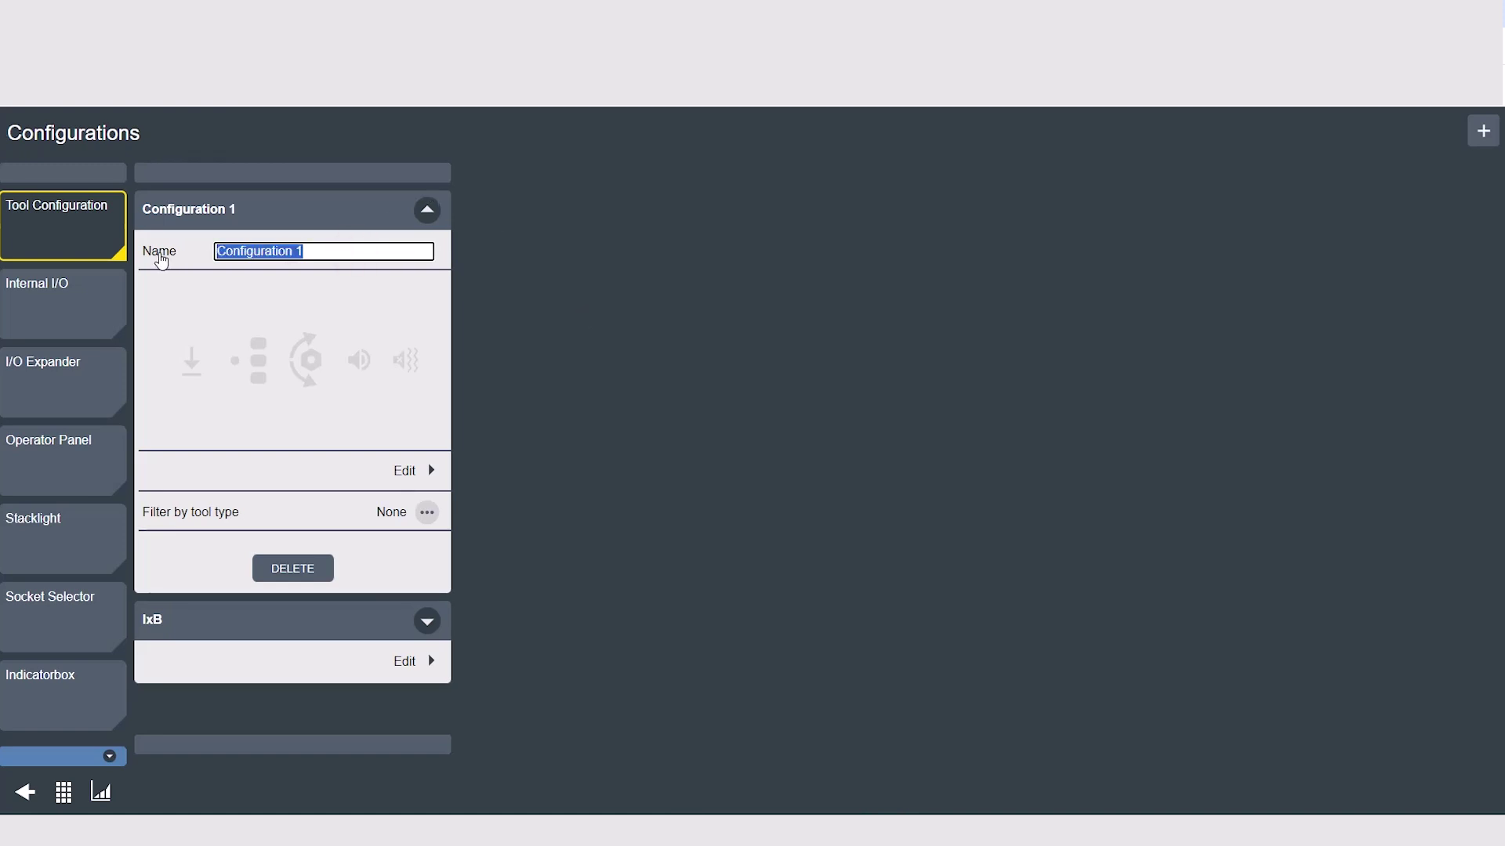
text(Cable Tool)
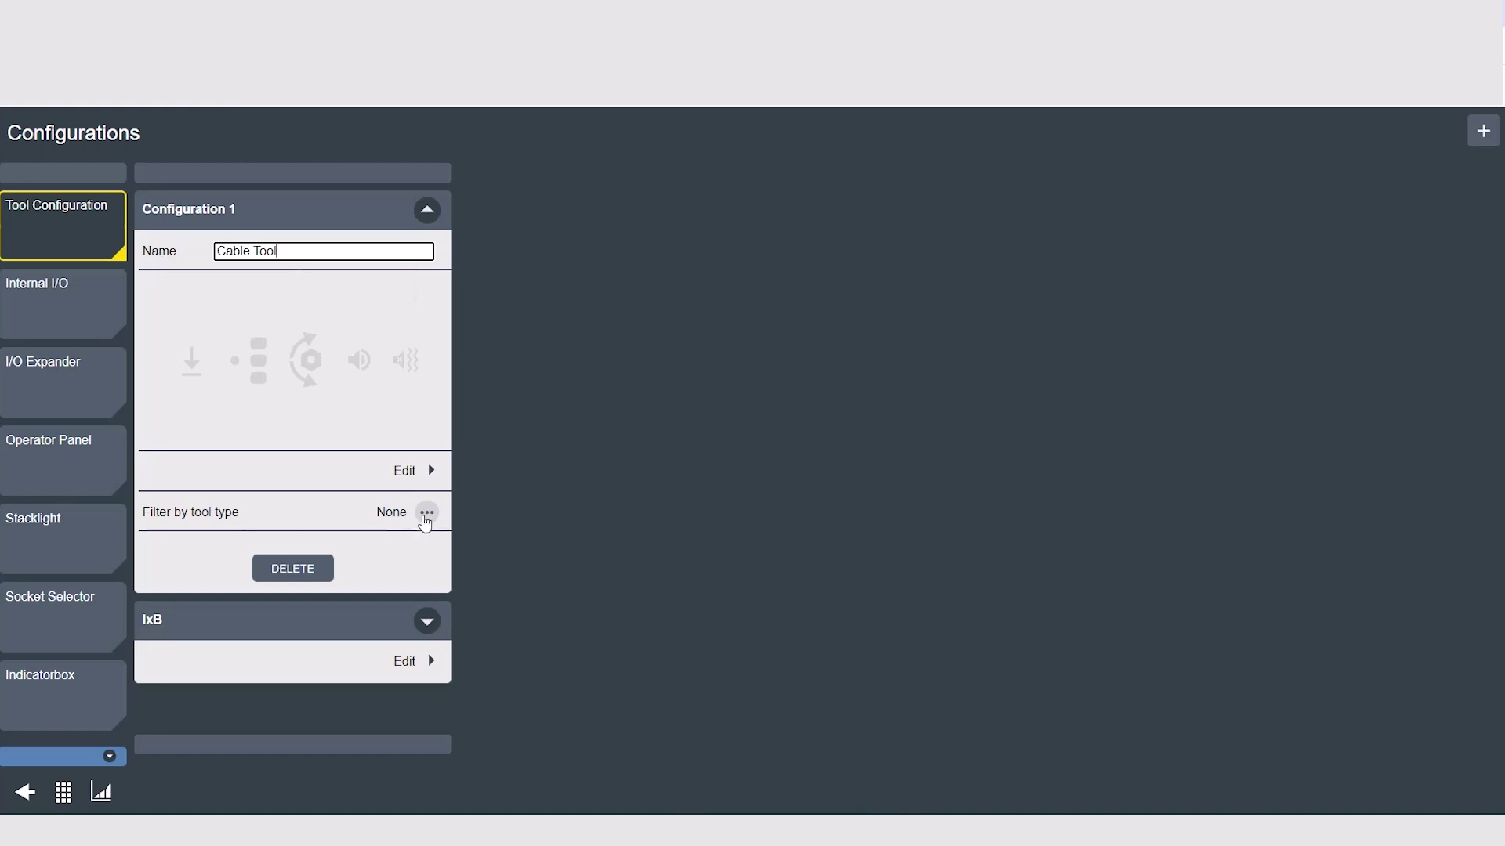
click(427, 513)
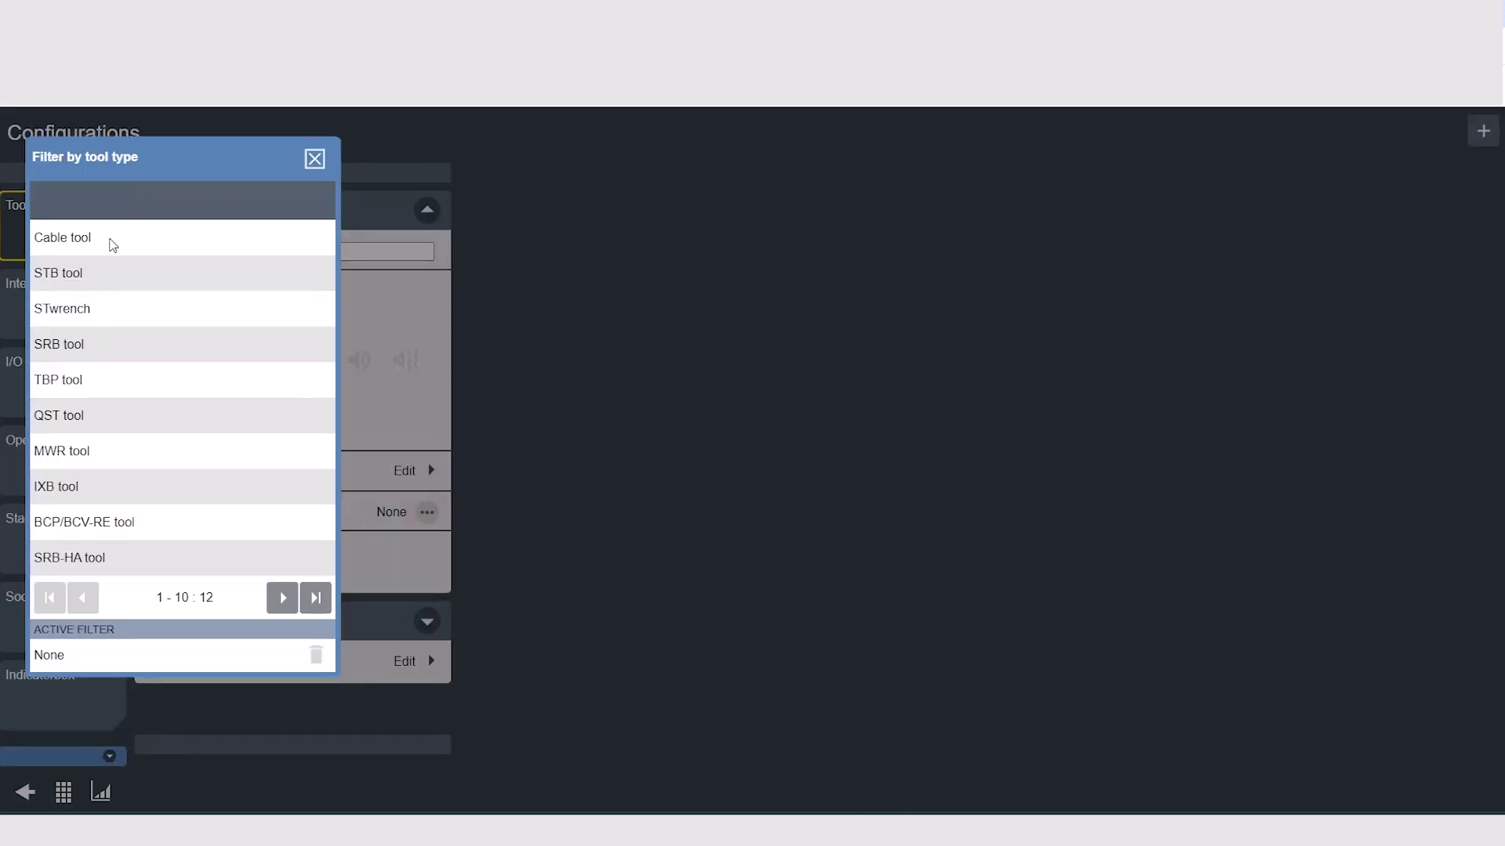
click(113, 245)
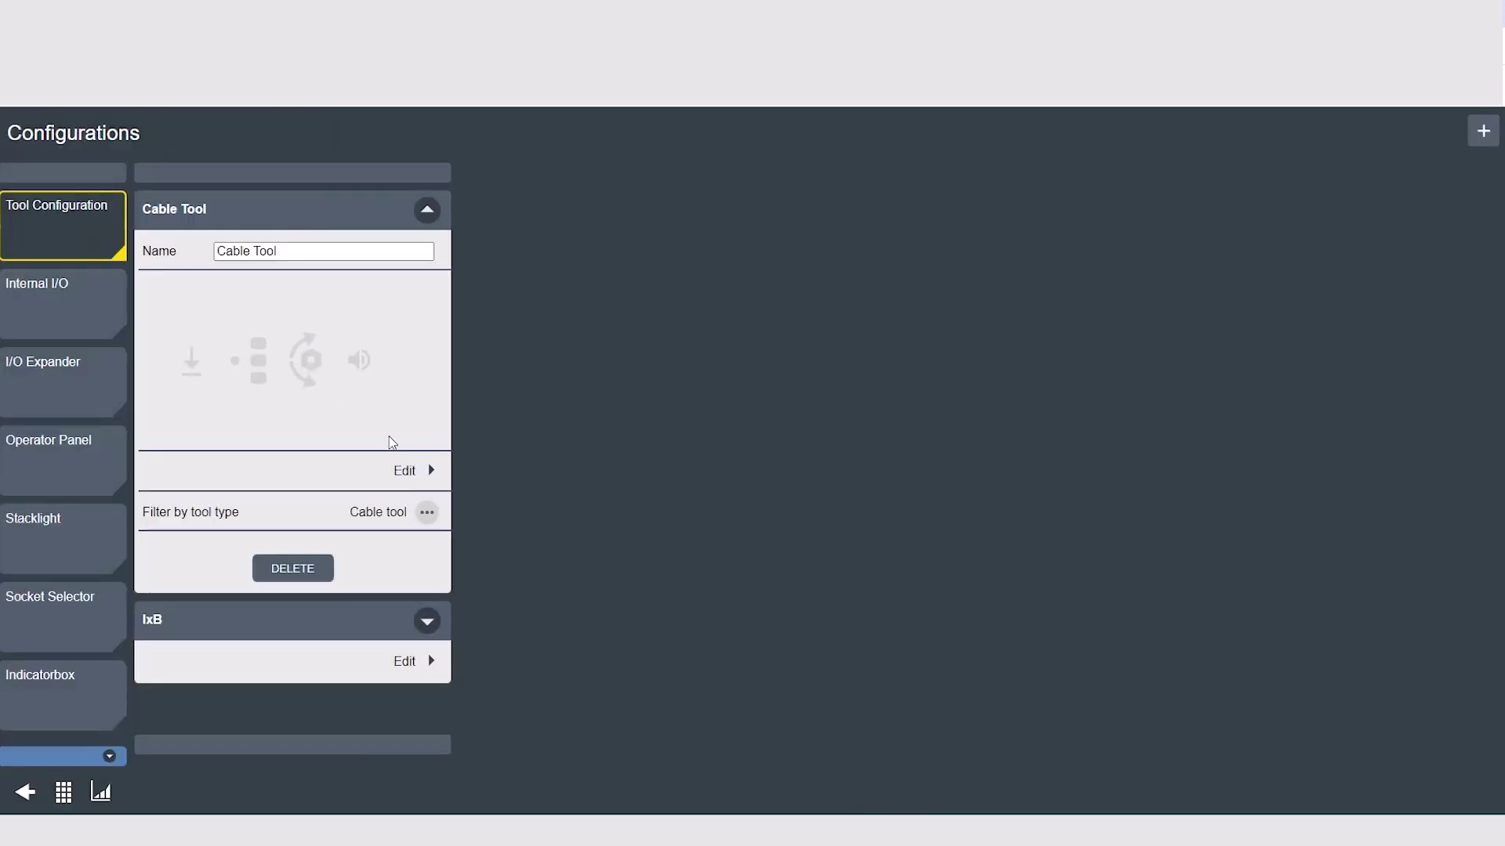
click(404, 470)
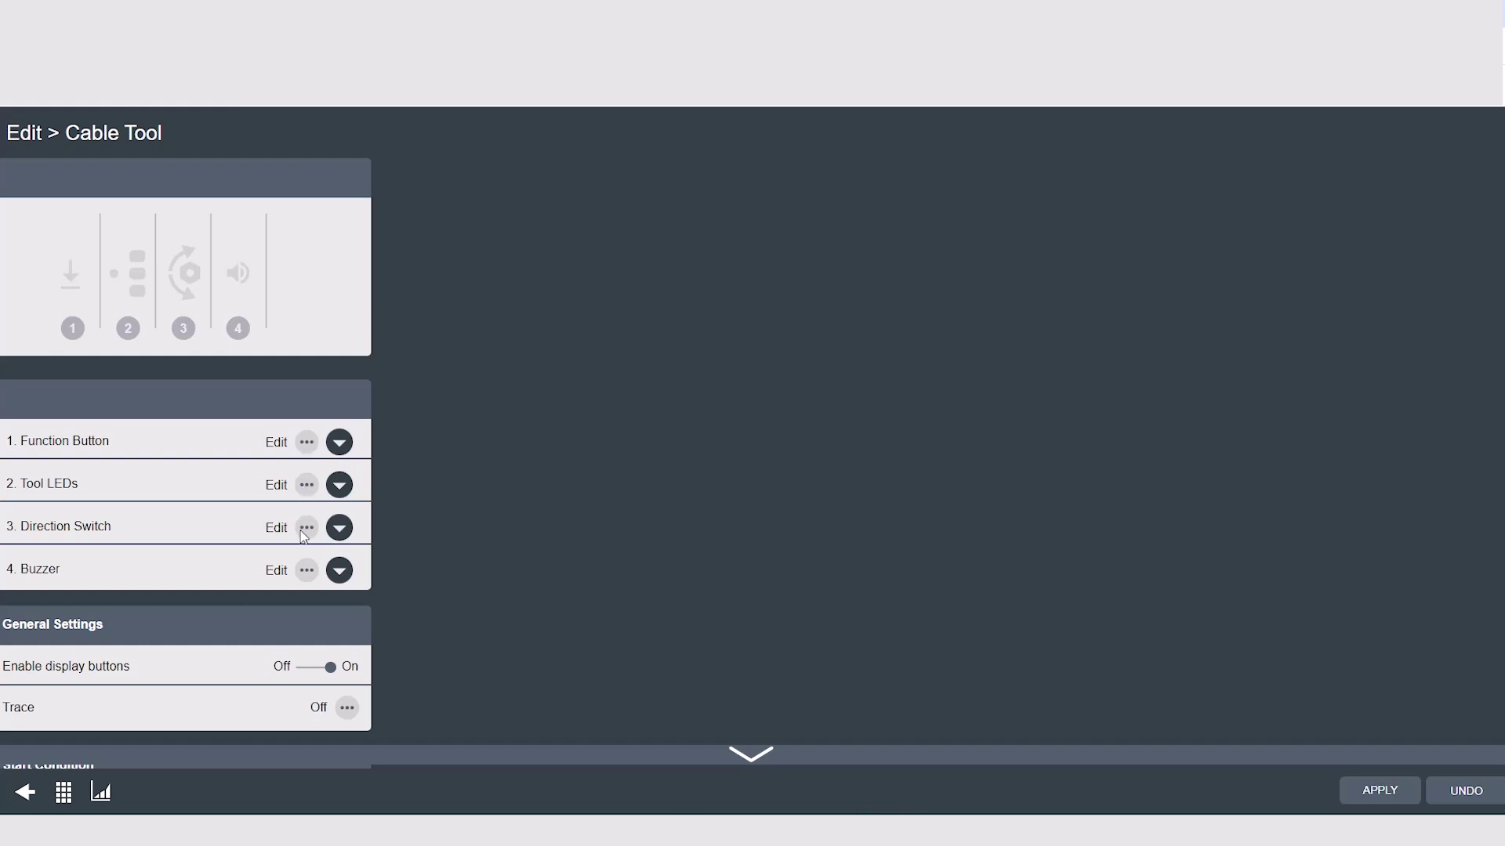
Check the Cable Tool's Trace (Off) and Start source (Trigger only) options, leaving both unchanged.
scroll(286, 643, down, 3)
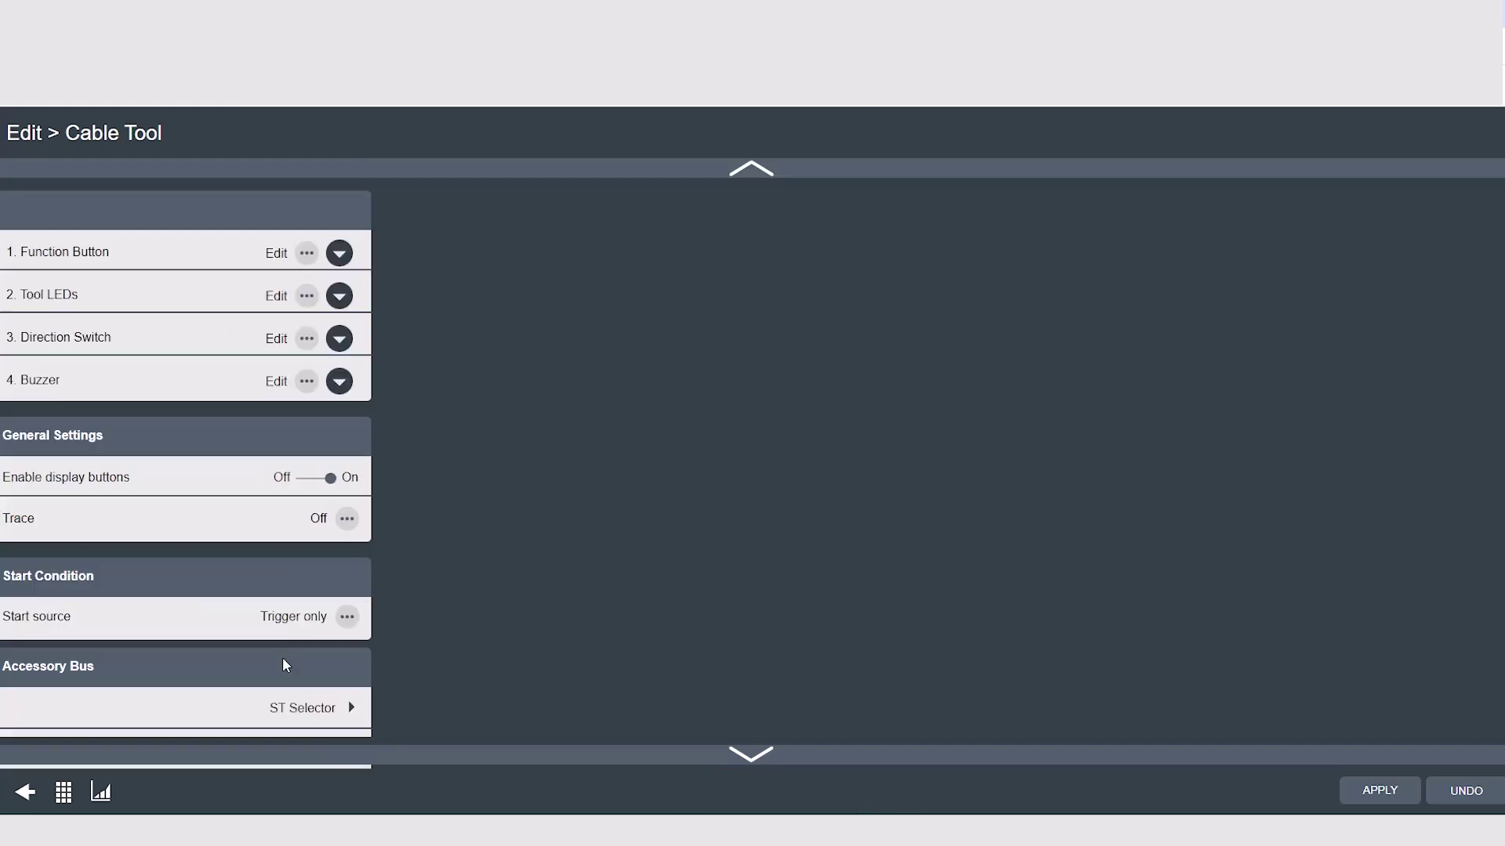
click(347, 518)
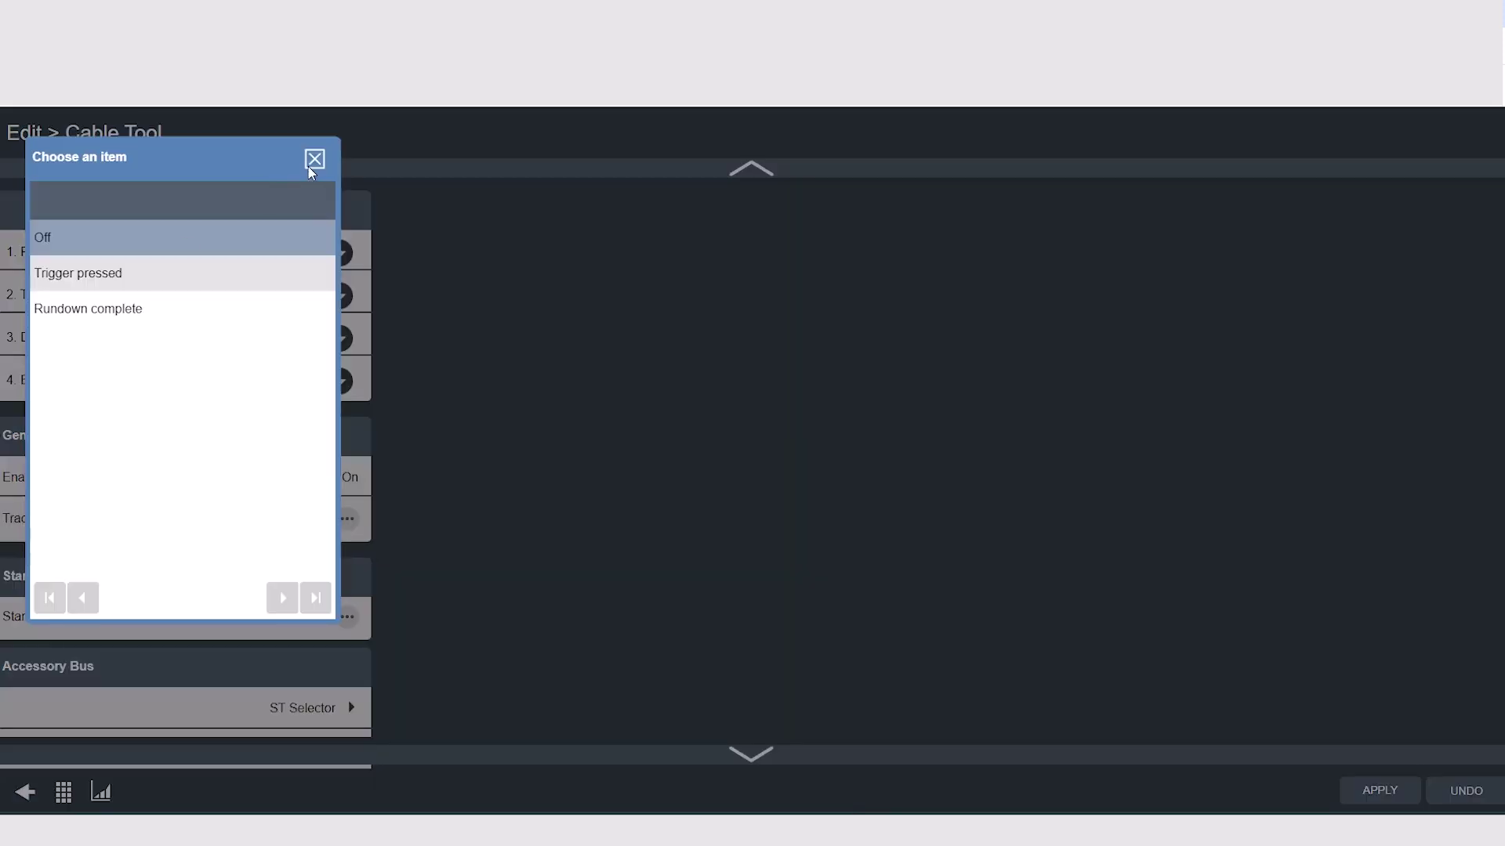
click(316, 162)
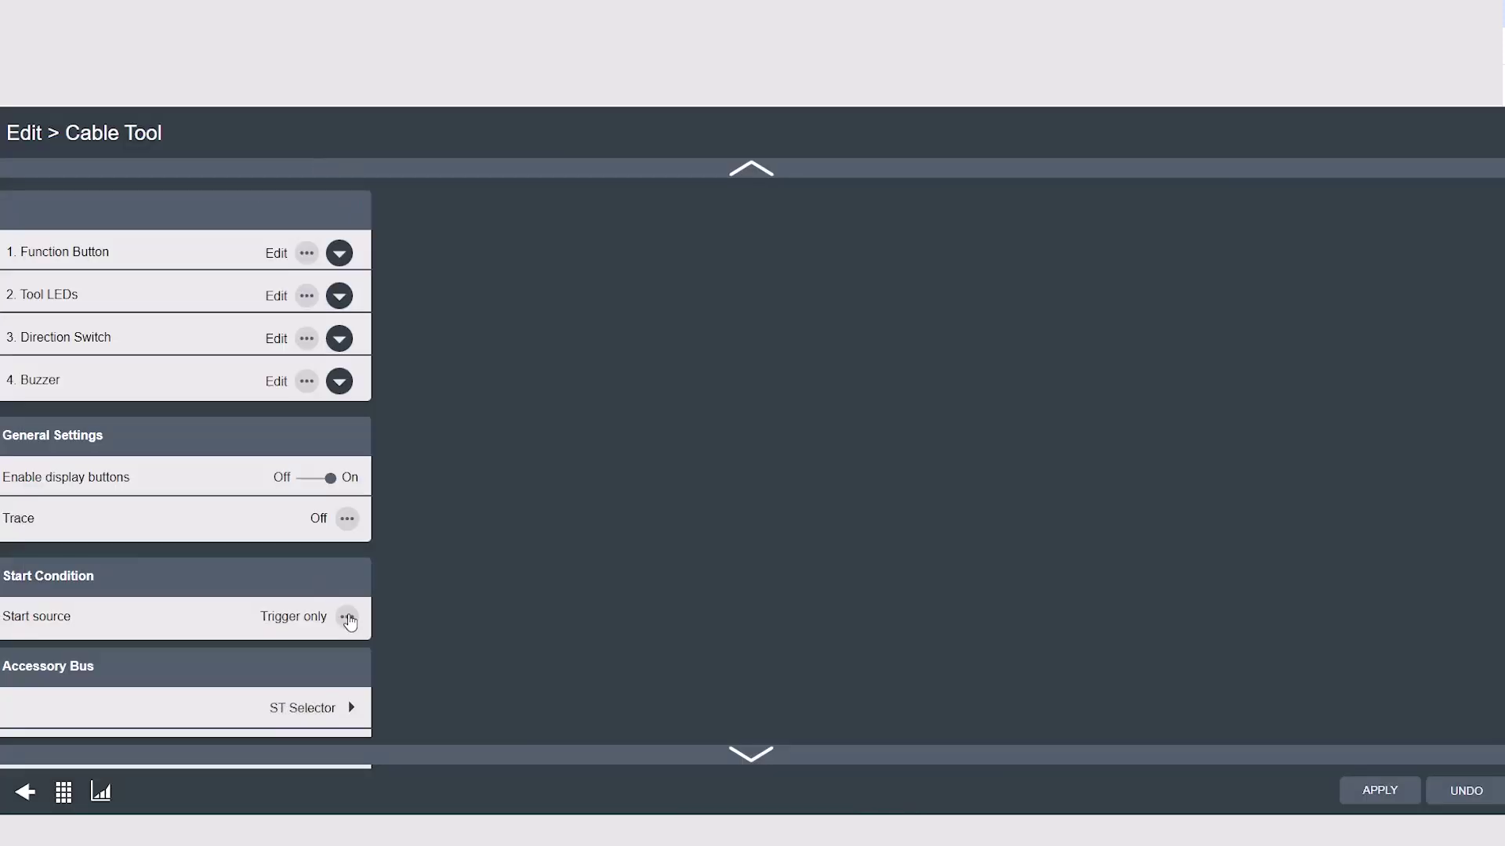
click(347, 618)
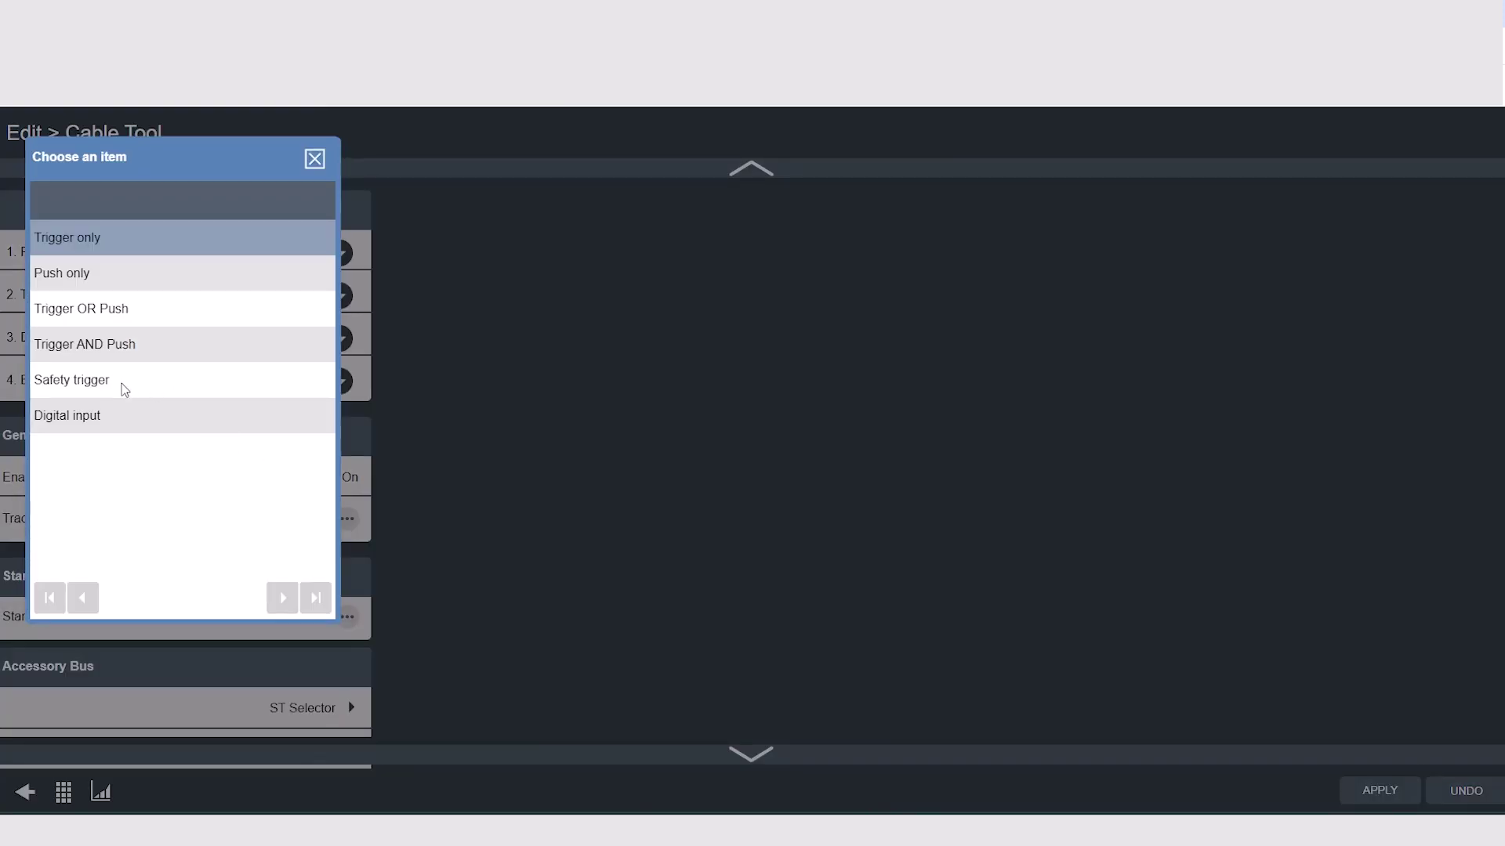
click(314, 161)
scroll(419, 558, down, 4)
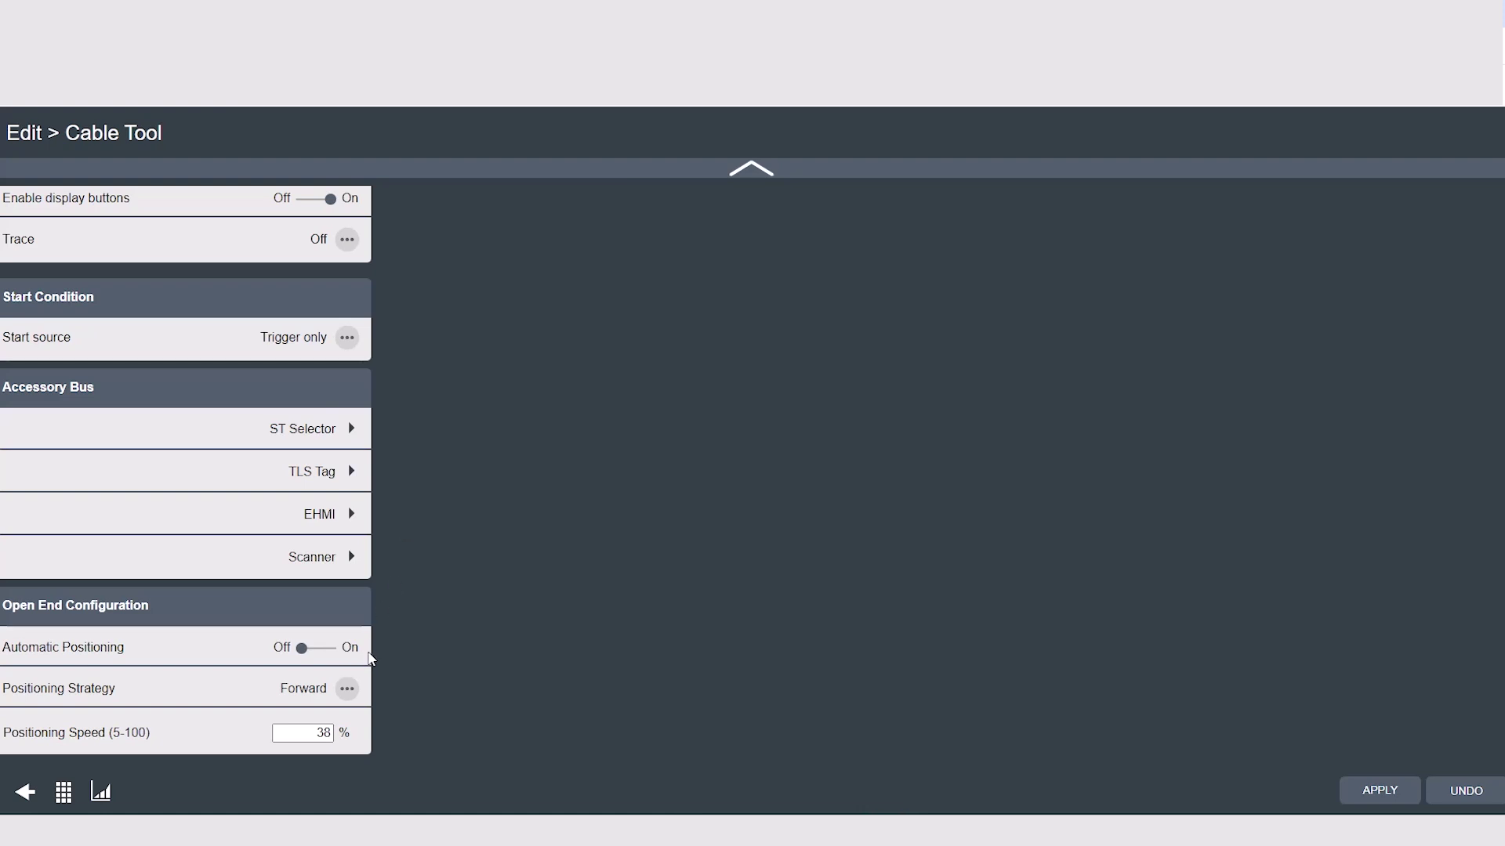
Inspect Internal I/O Configuration 1's signal choices for Input 1 without changing them.
click(25, 792)
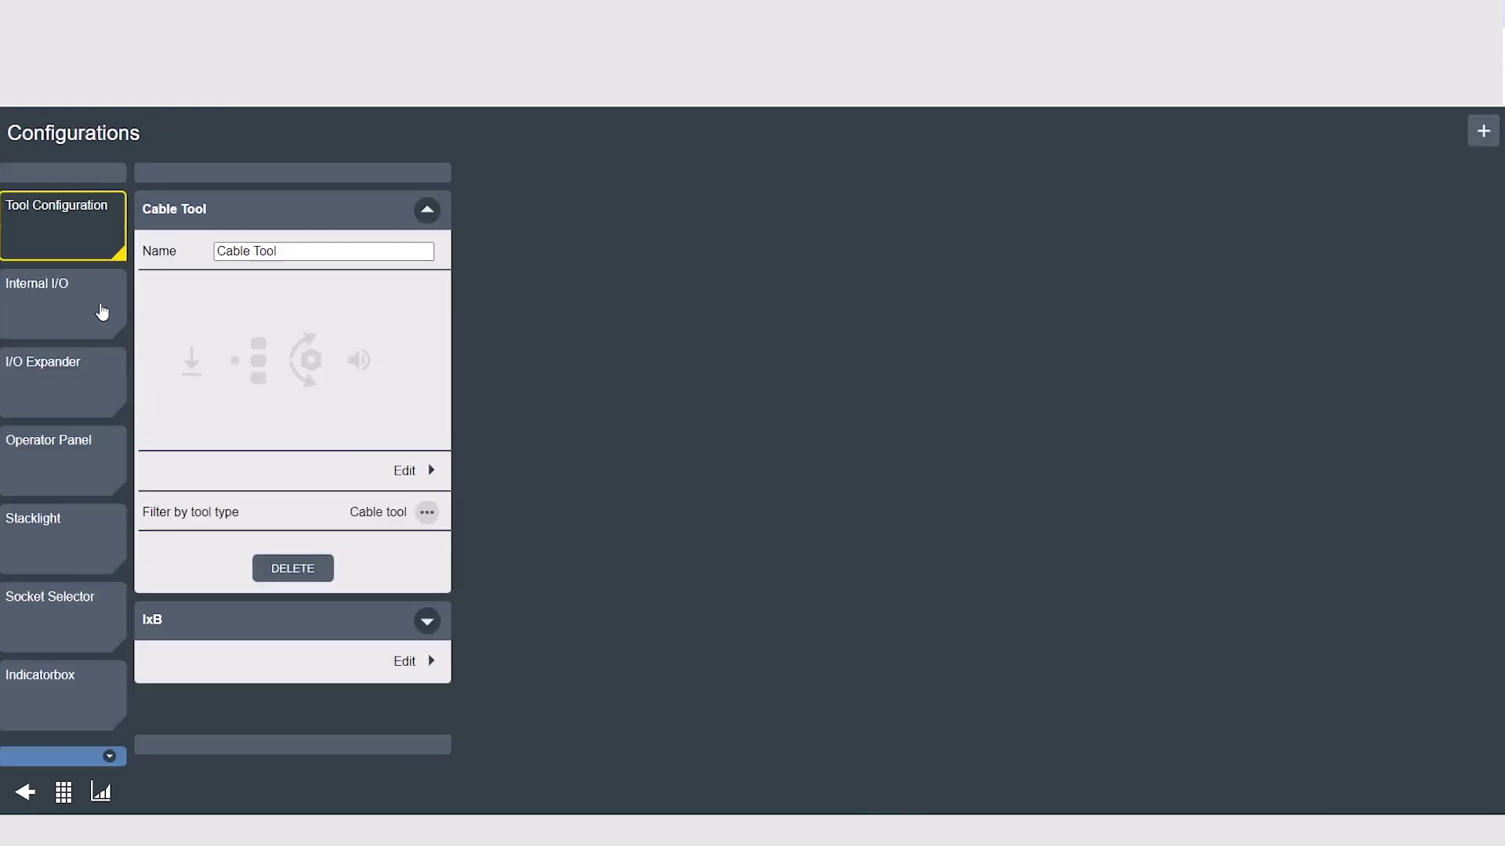
click(102, 310)
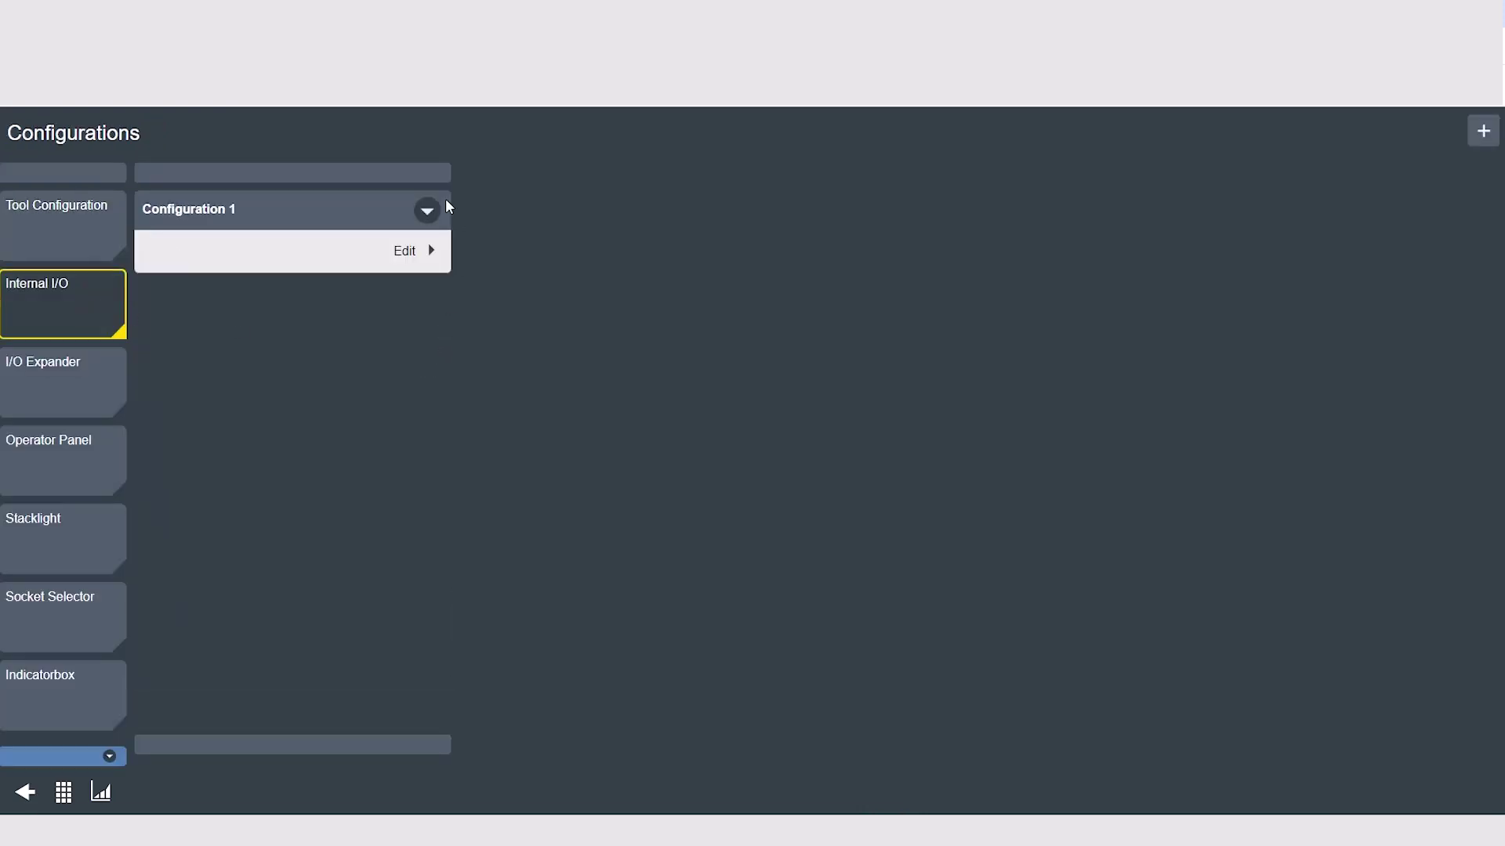
click(427, 211)
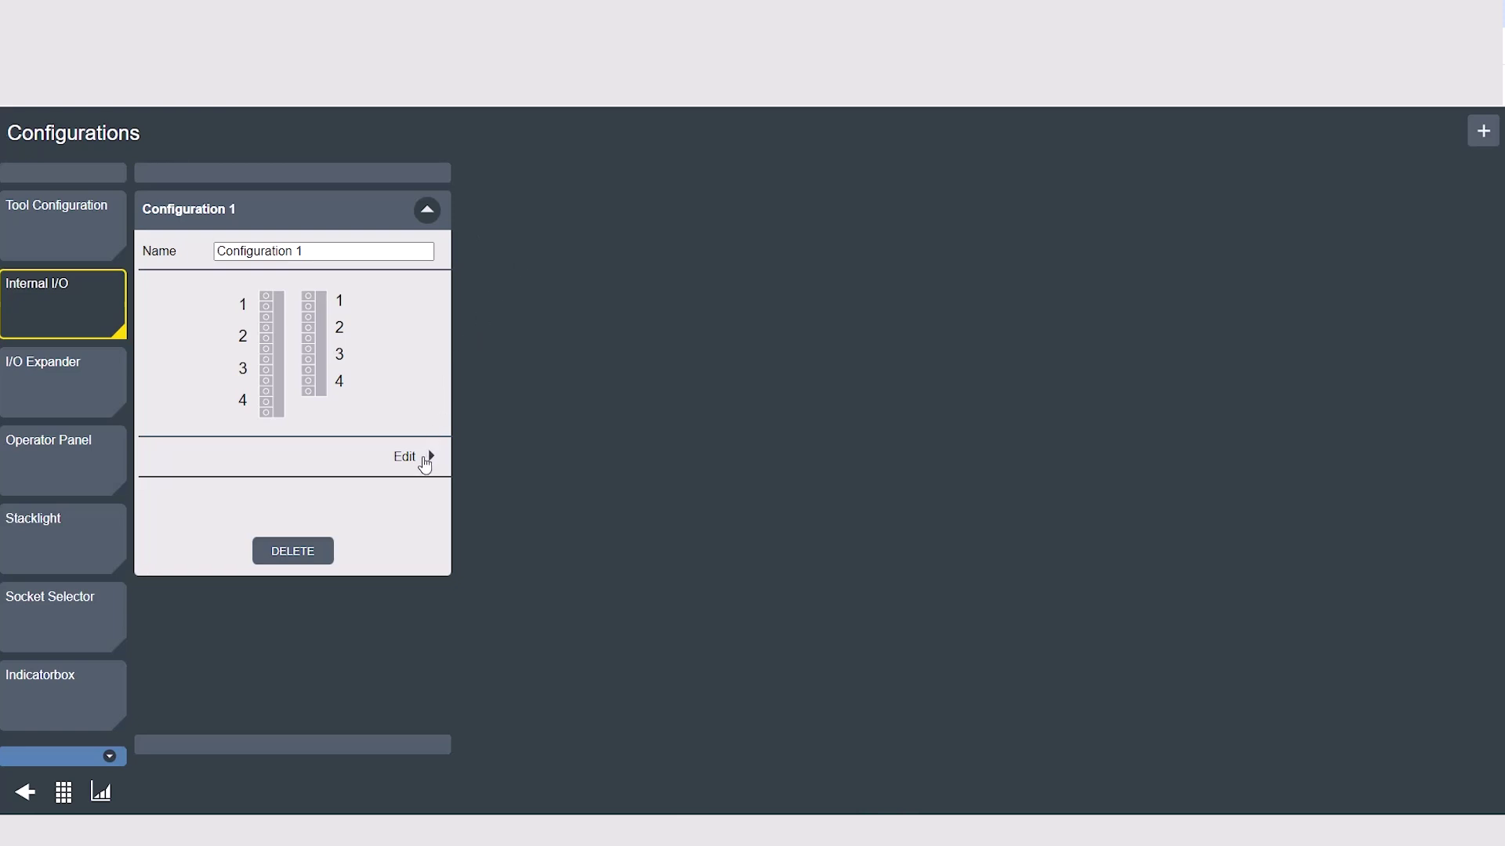
click(424, 458)
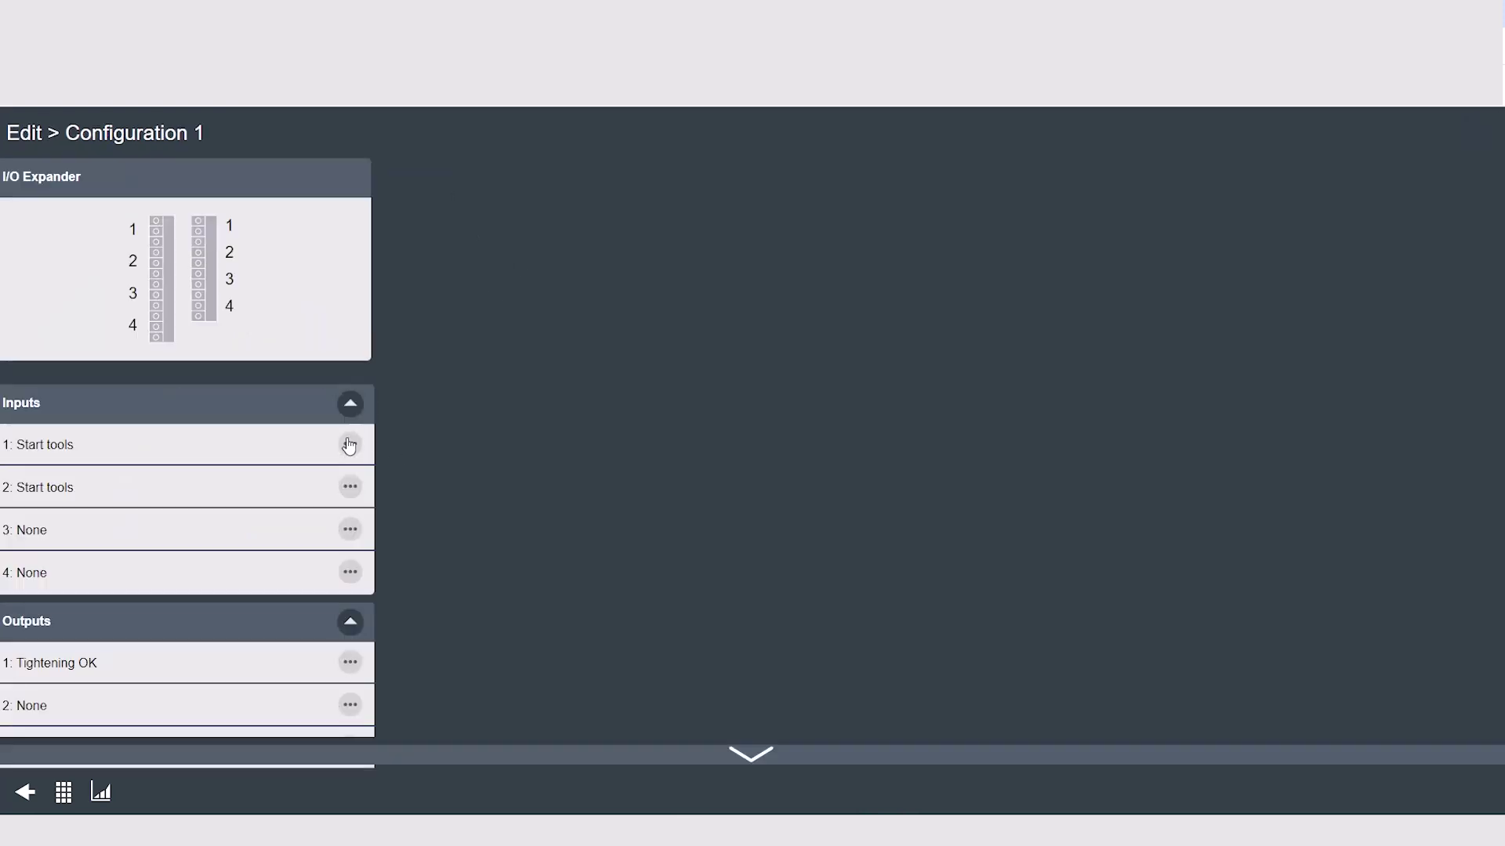
click(348, 447)
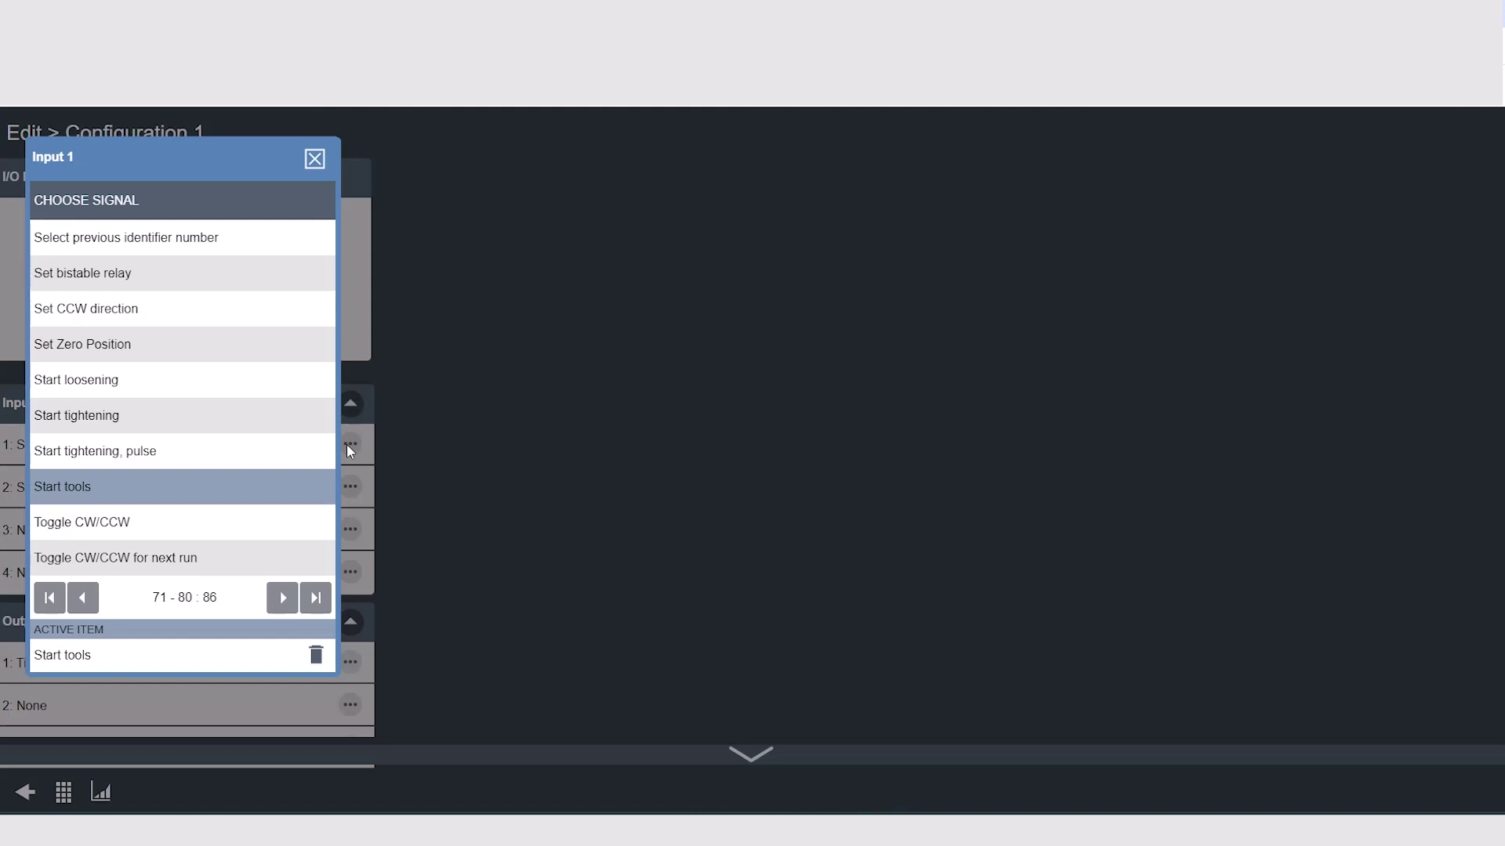
click(315, 159)
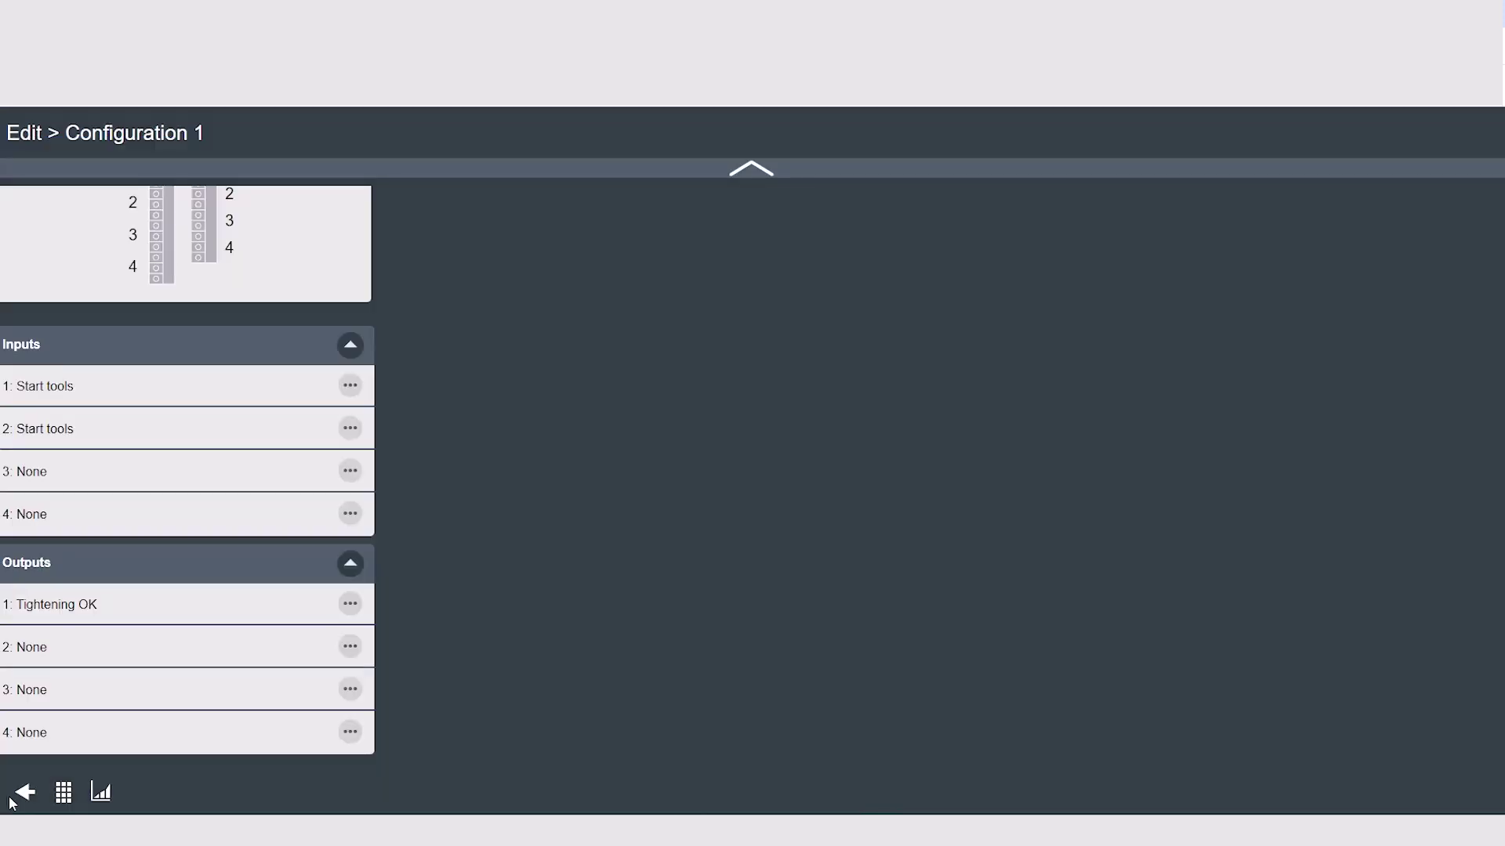
Edit I/O Expander Configuration 1 and browse the signal list for Output 1.
click(24, 793)
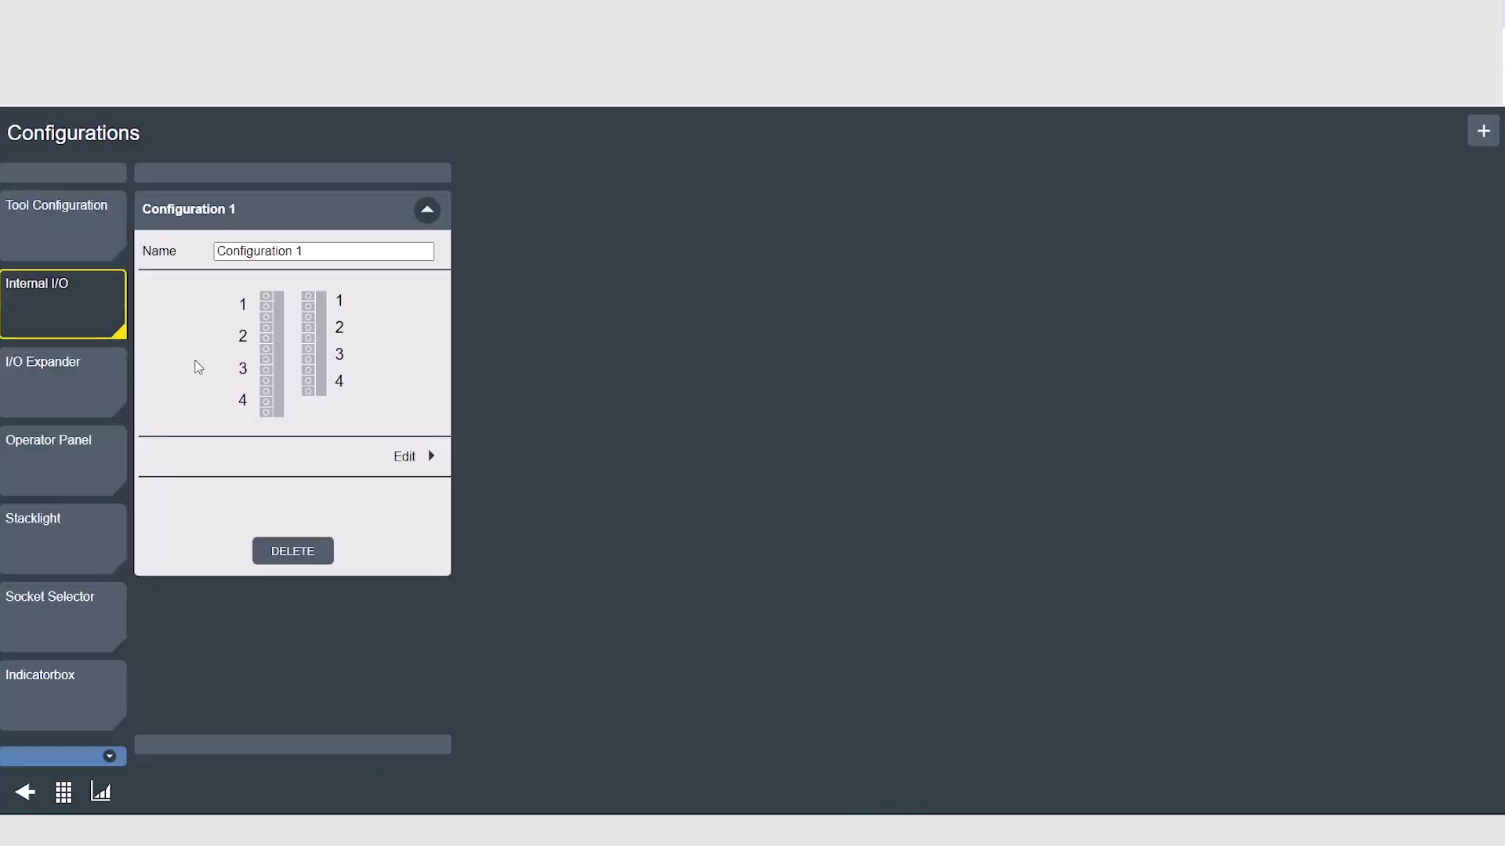
click(90, 392)
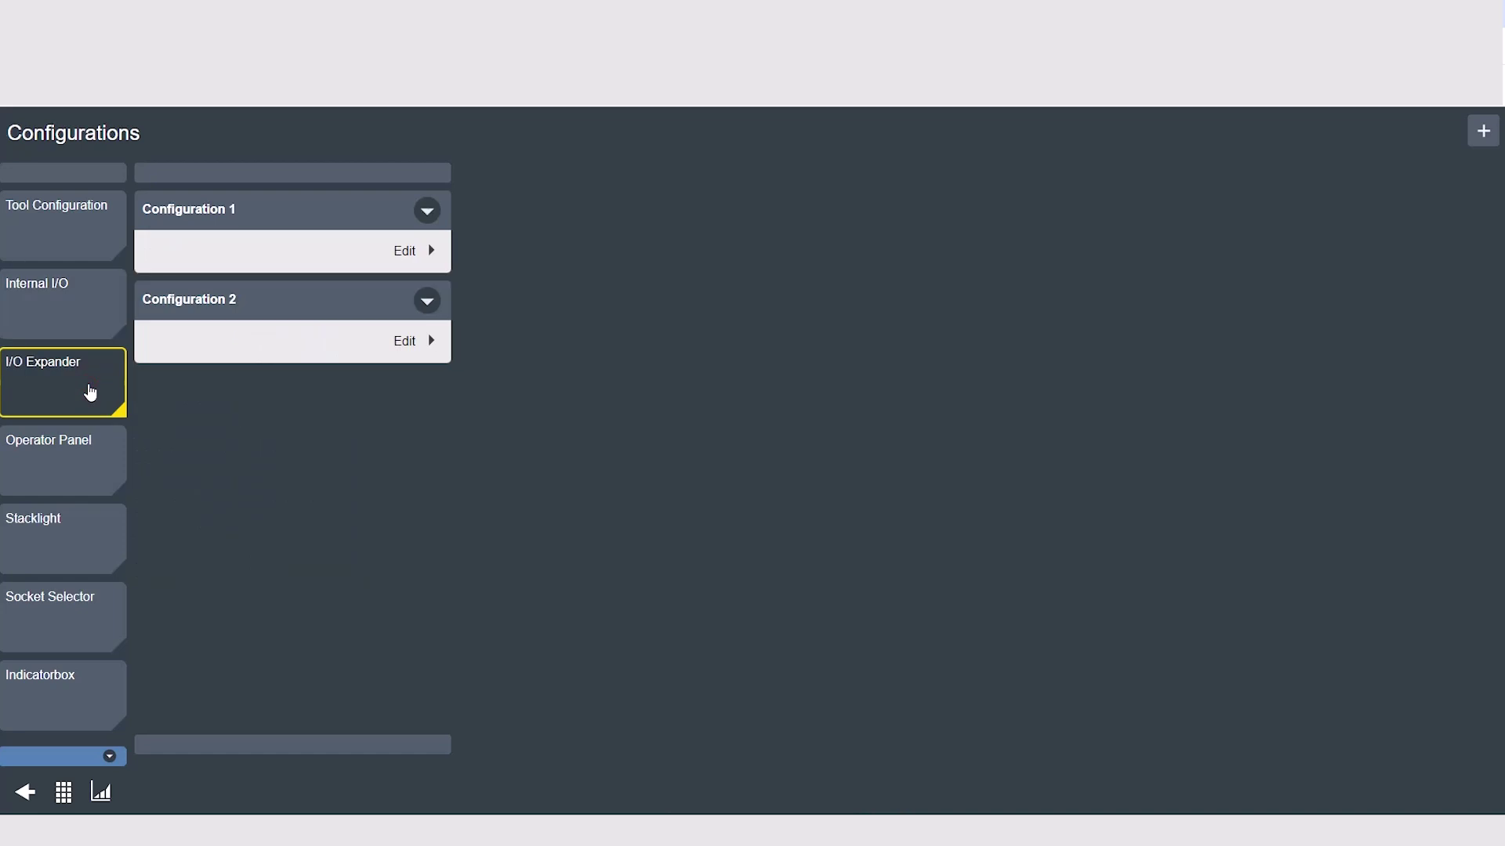
click(427, 210)
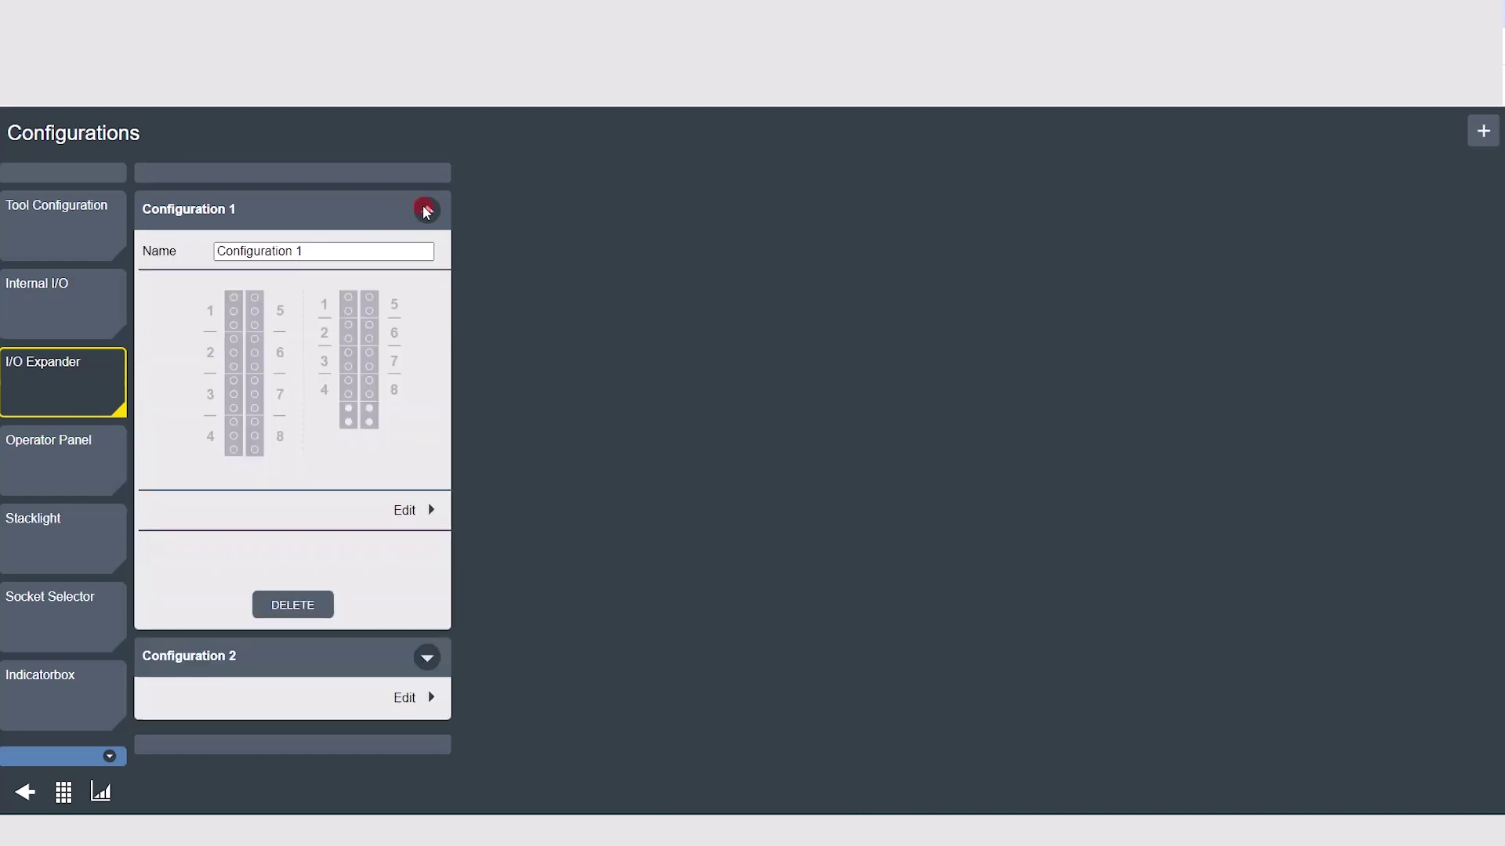
click(413, 511)
scroll(302, 578, down, 5)
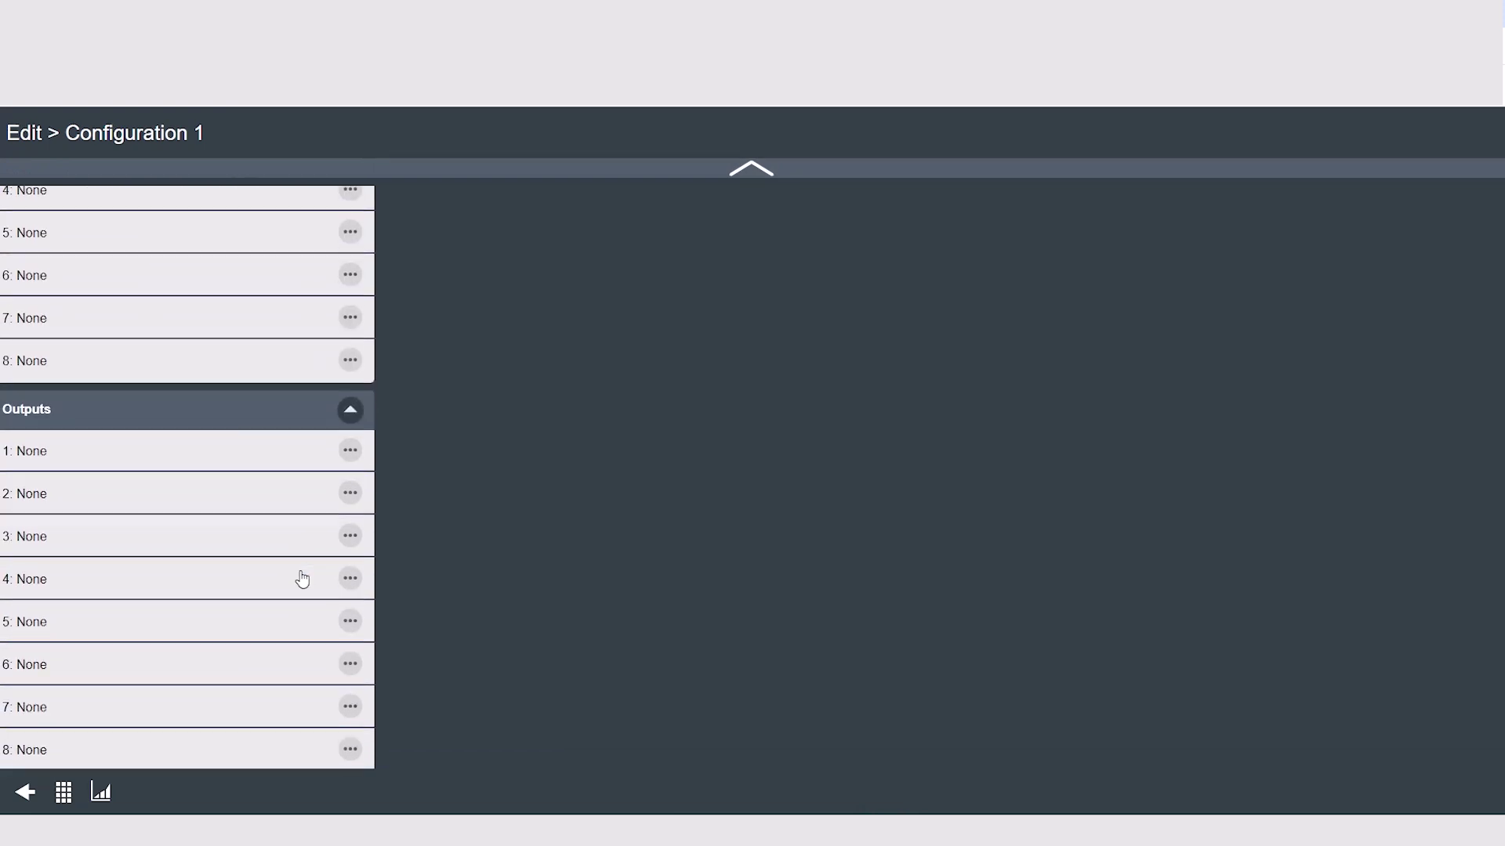
click(351, 433)
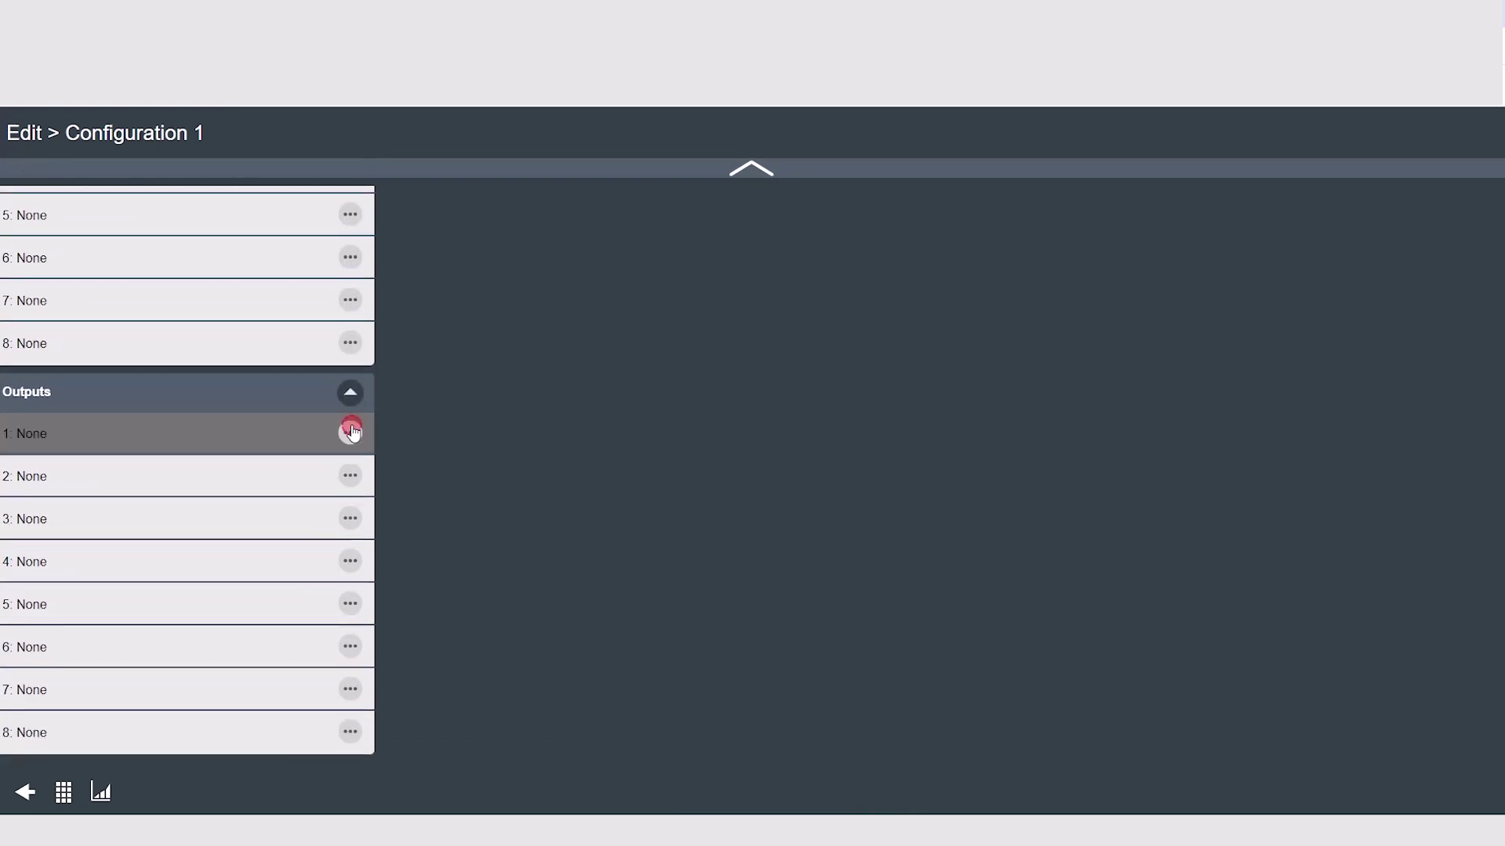
click(464, 738)
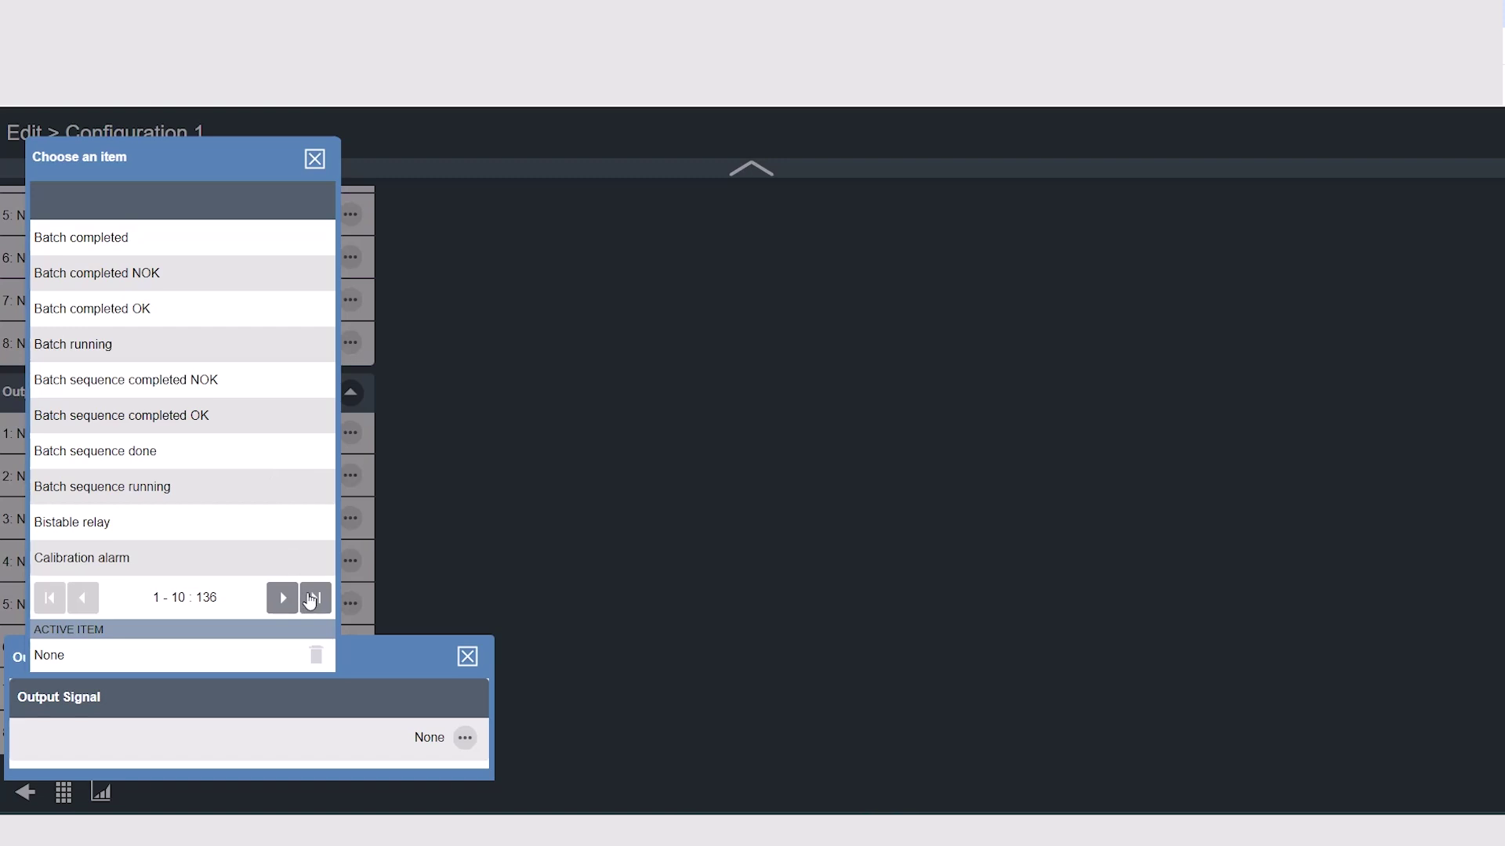
click(283, 600)
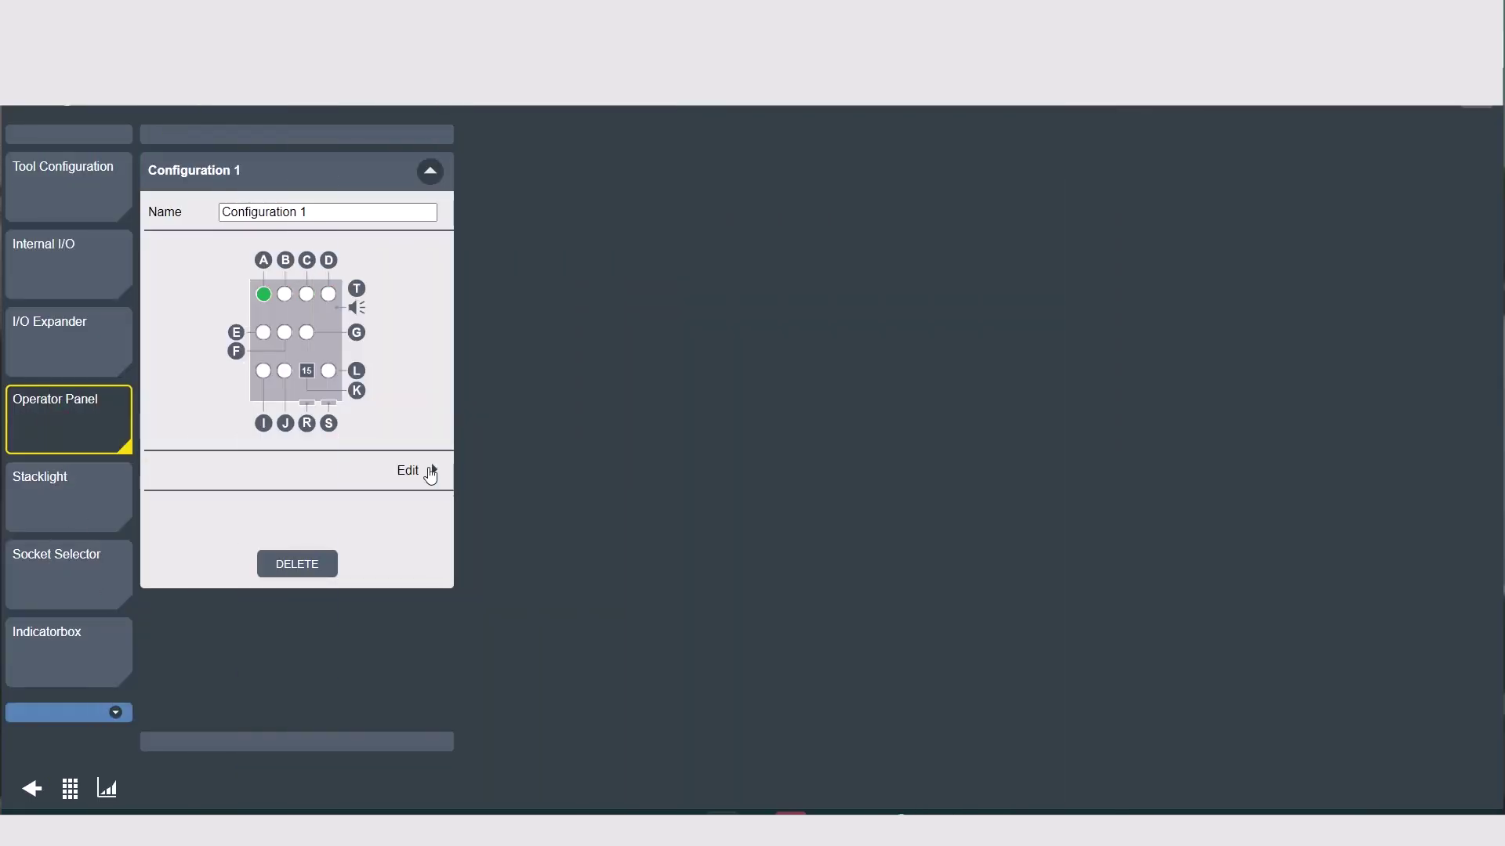
Make operator panel position B a Red lamp lit on Batch sequence completed NOK.
click(430, 472)
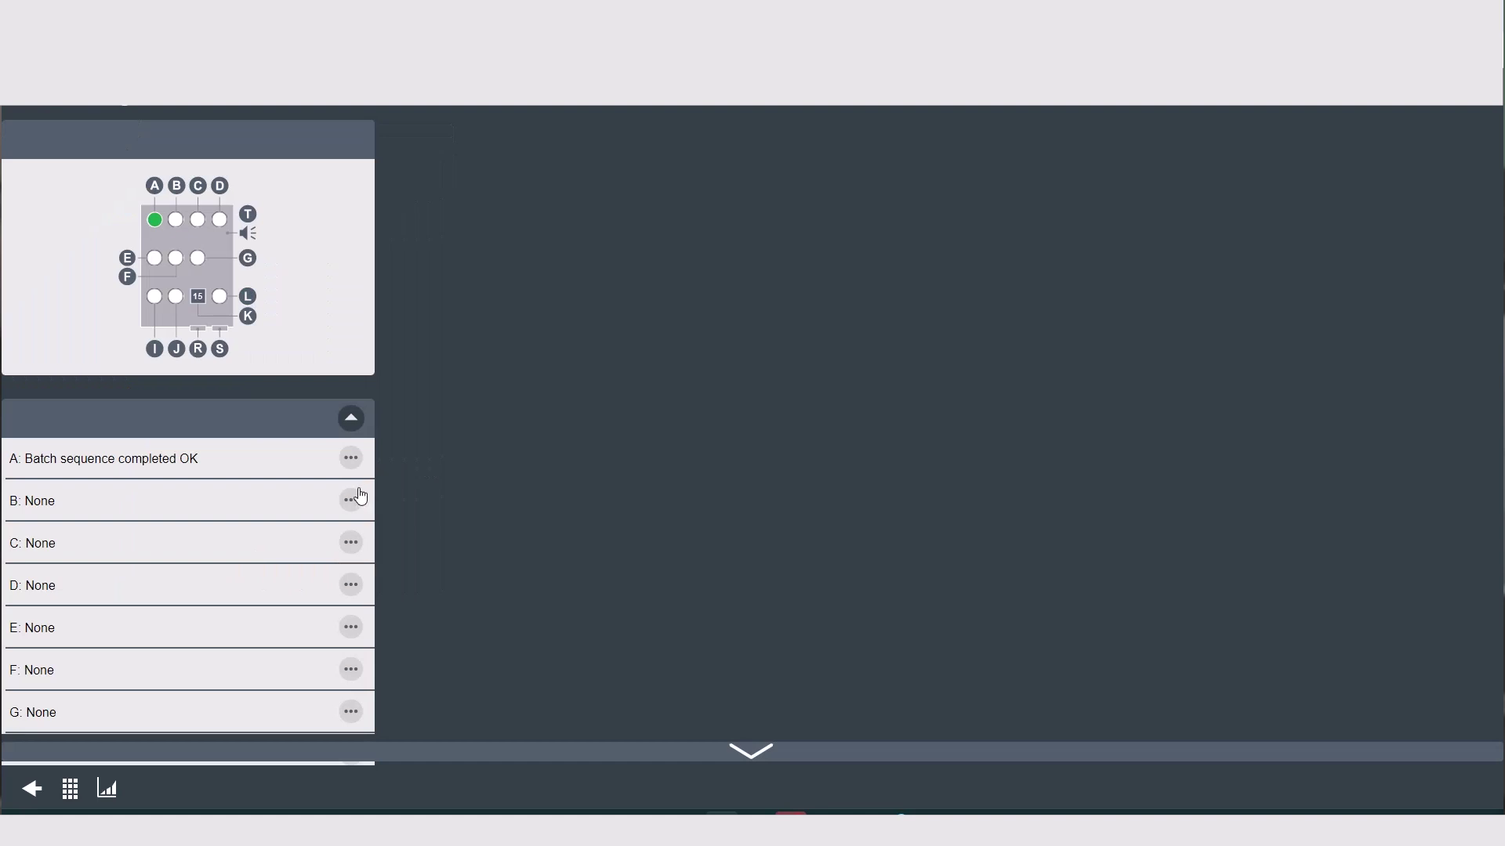
click(351, 499)
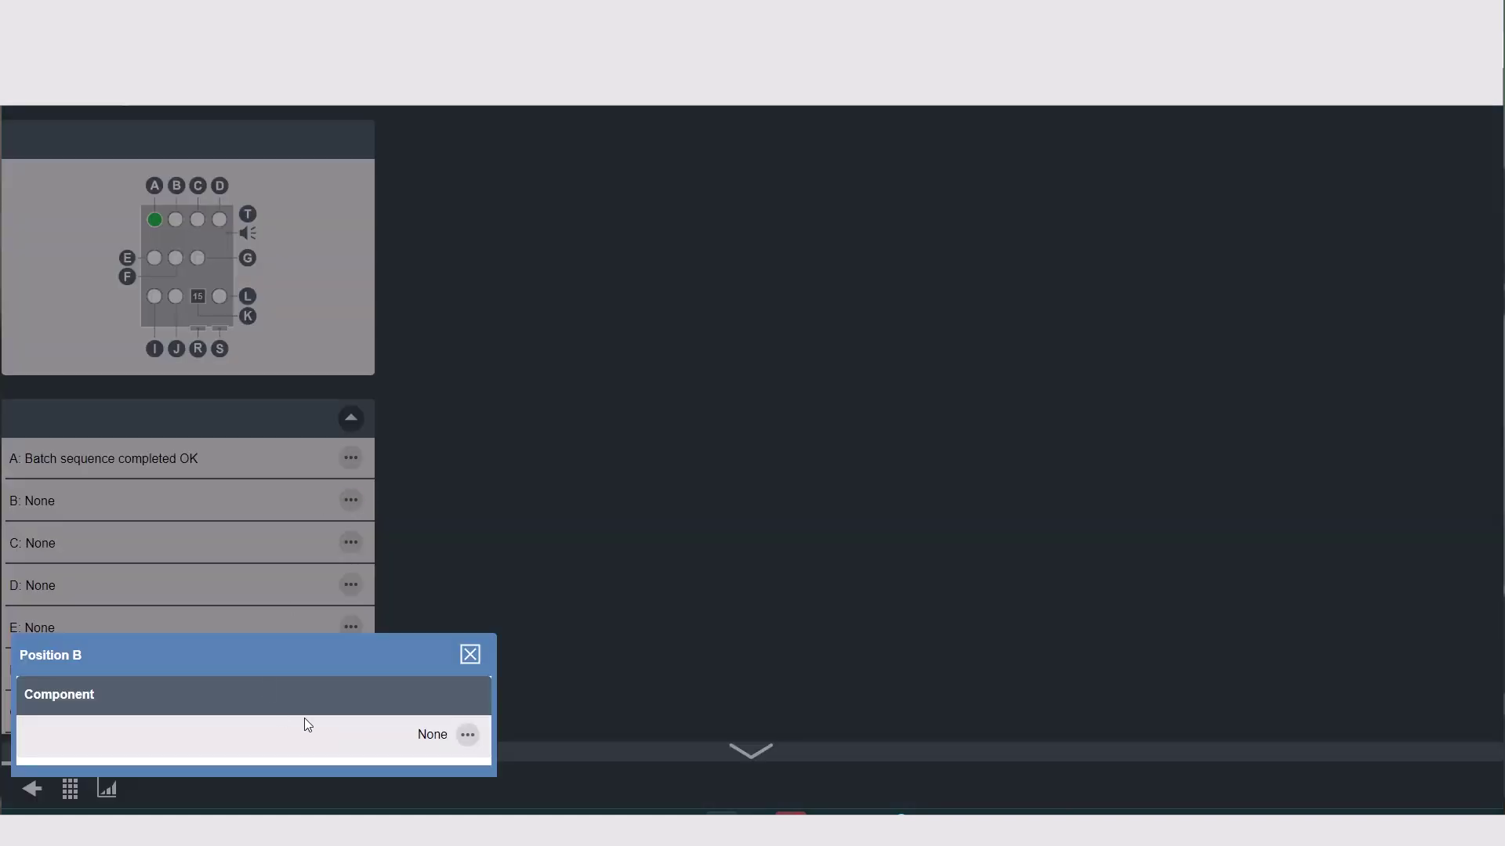
click(466, 732)
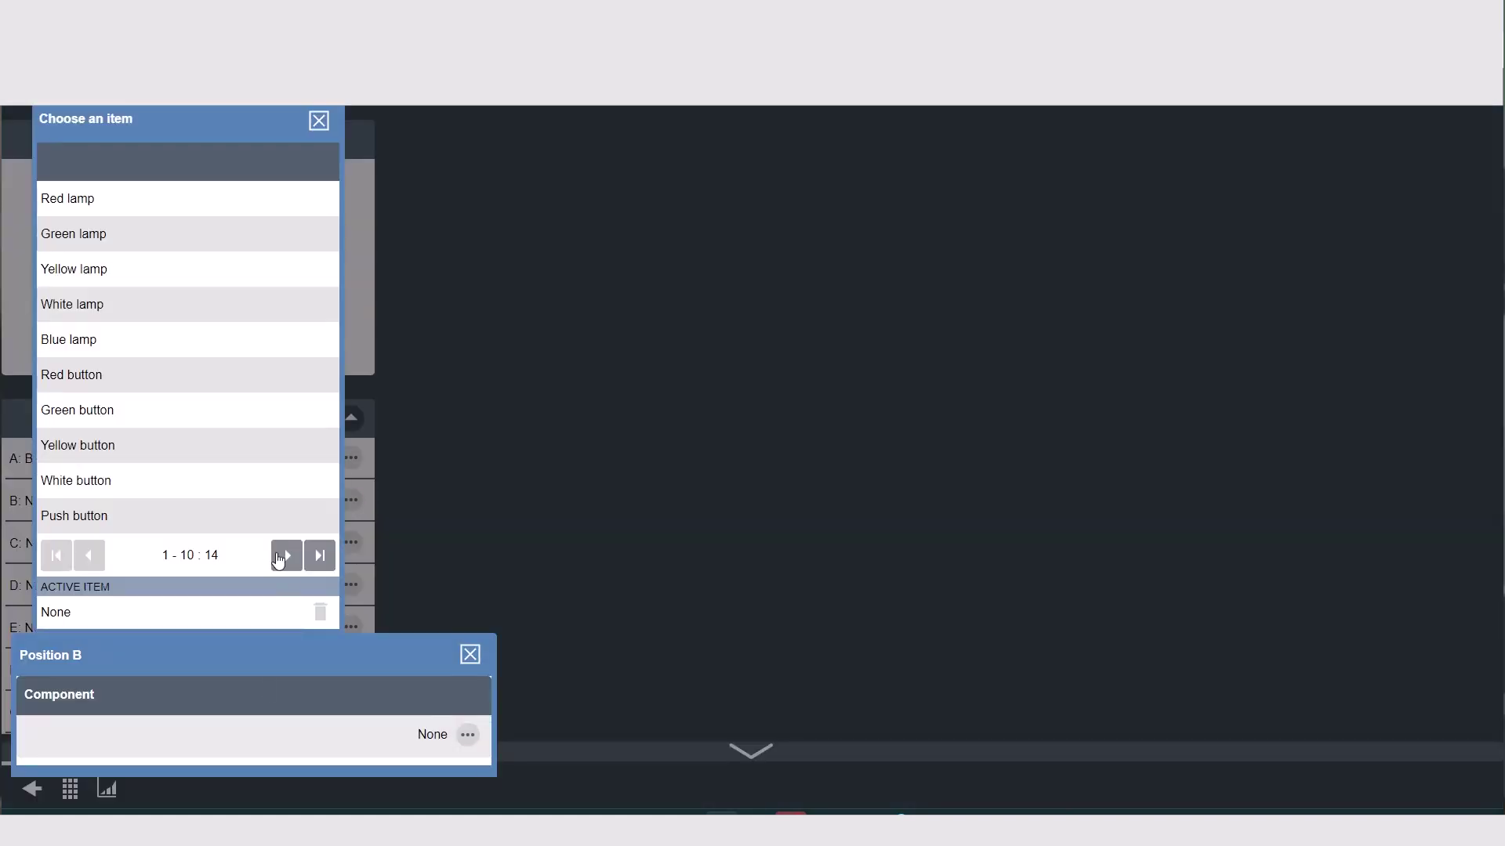
click(284, 556)
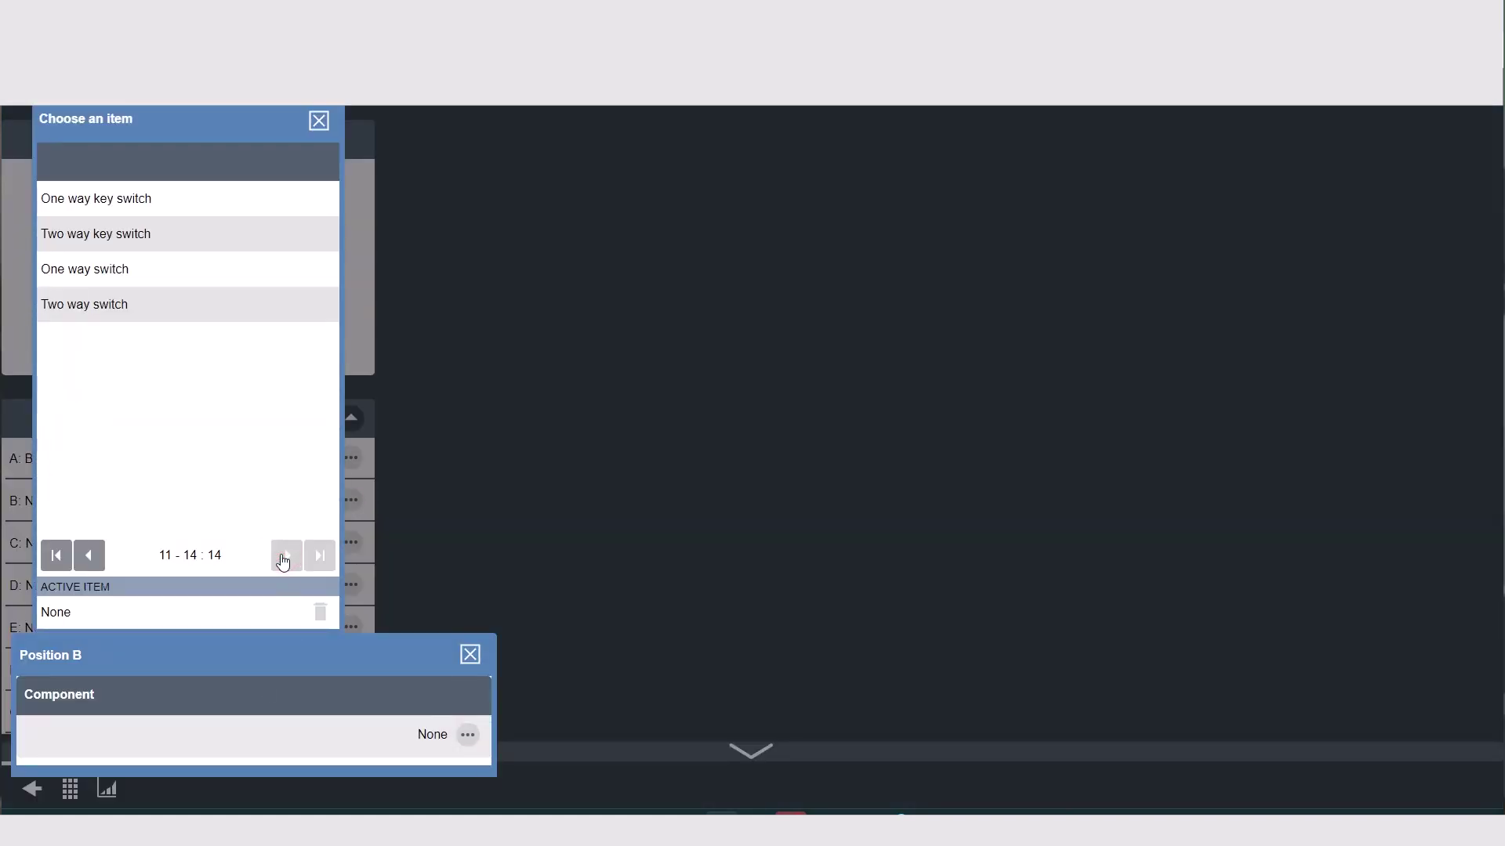
click(89, 556)
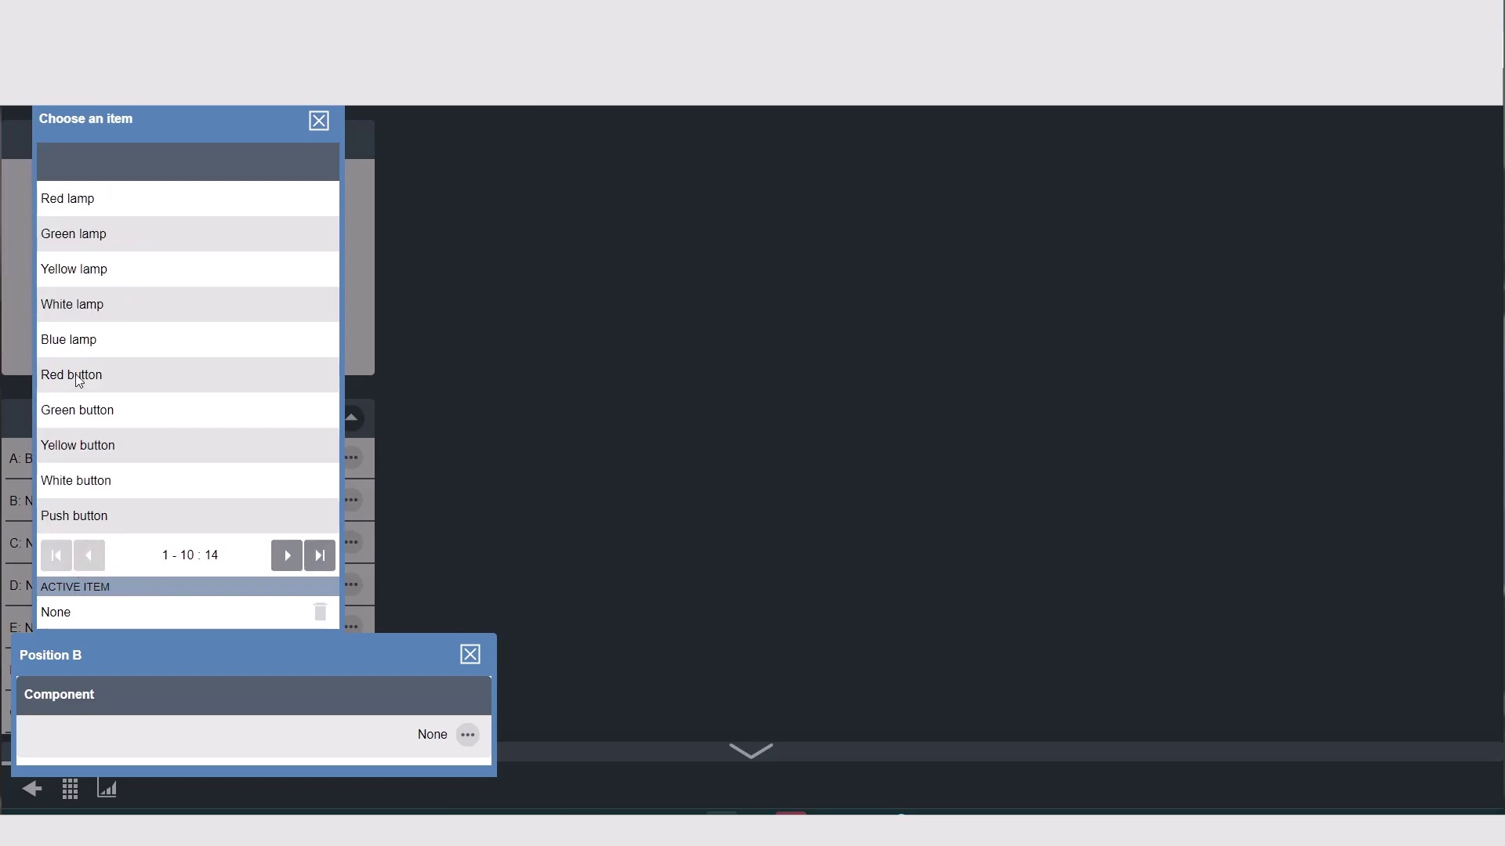
click(88, 201)
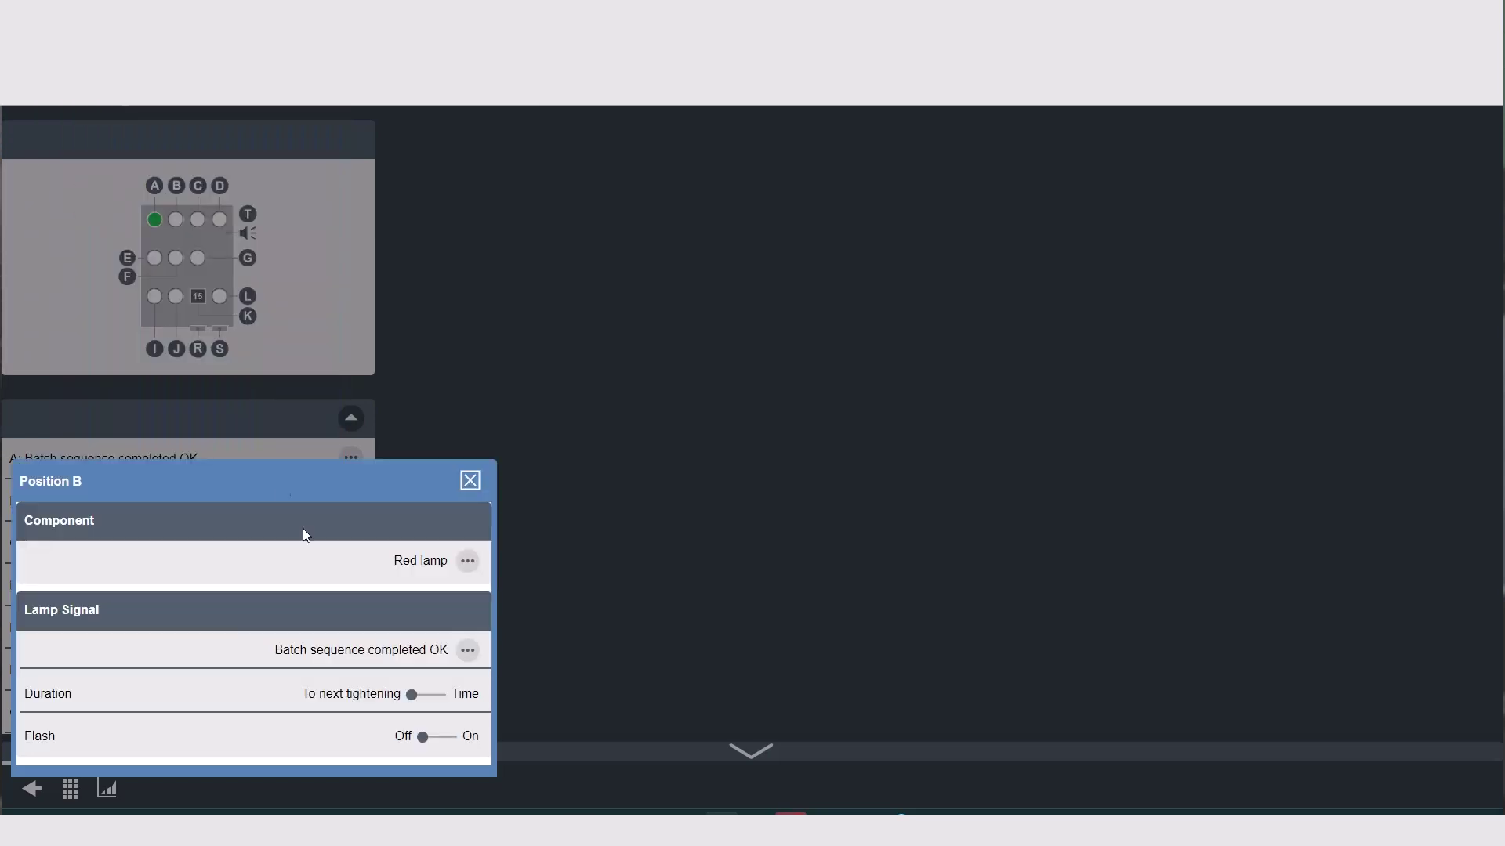
click(465, 732)
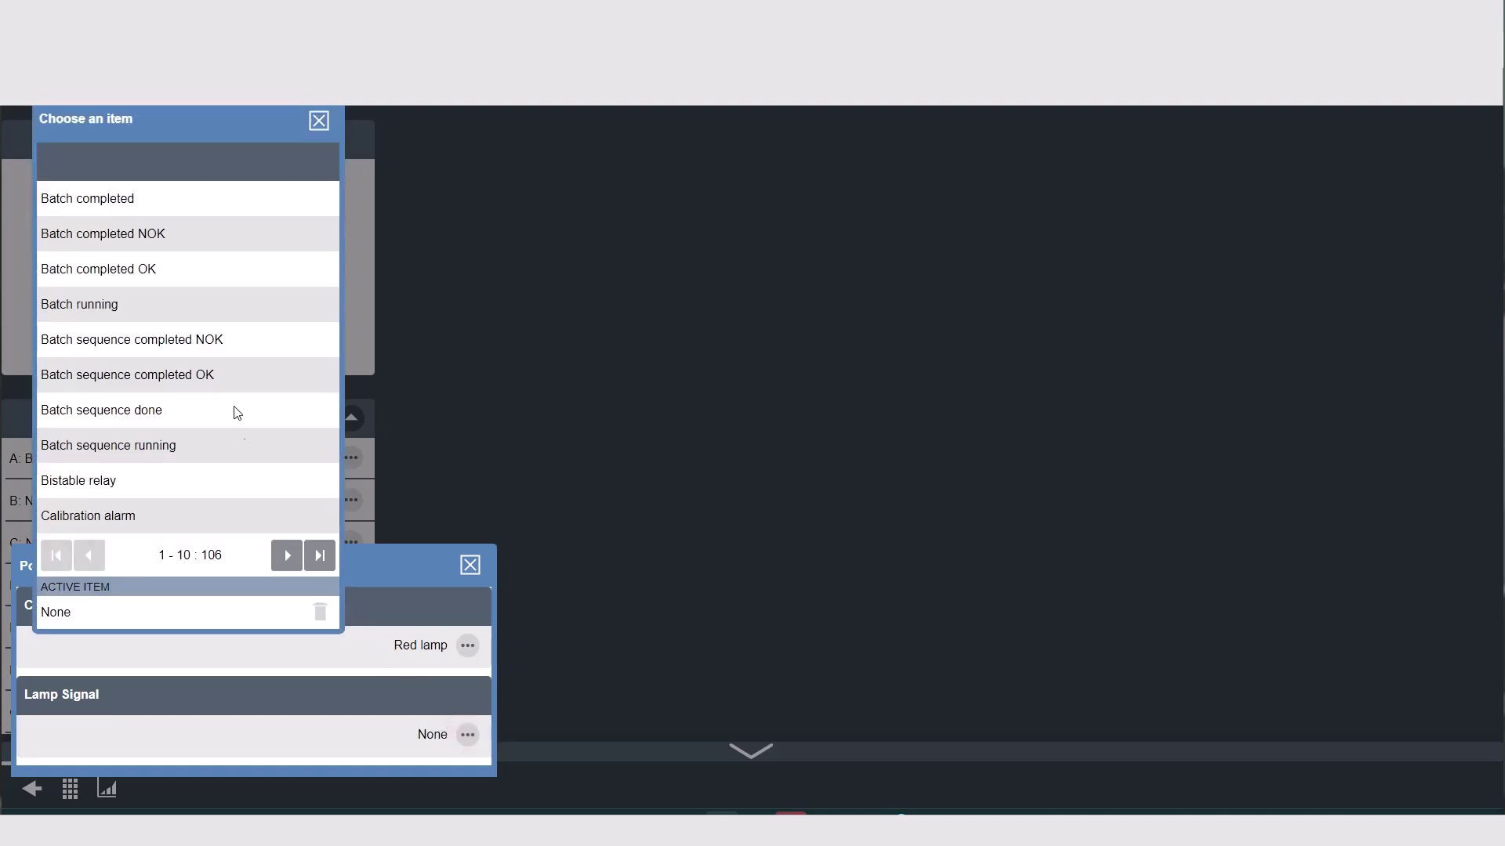
click(216, 349)
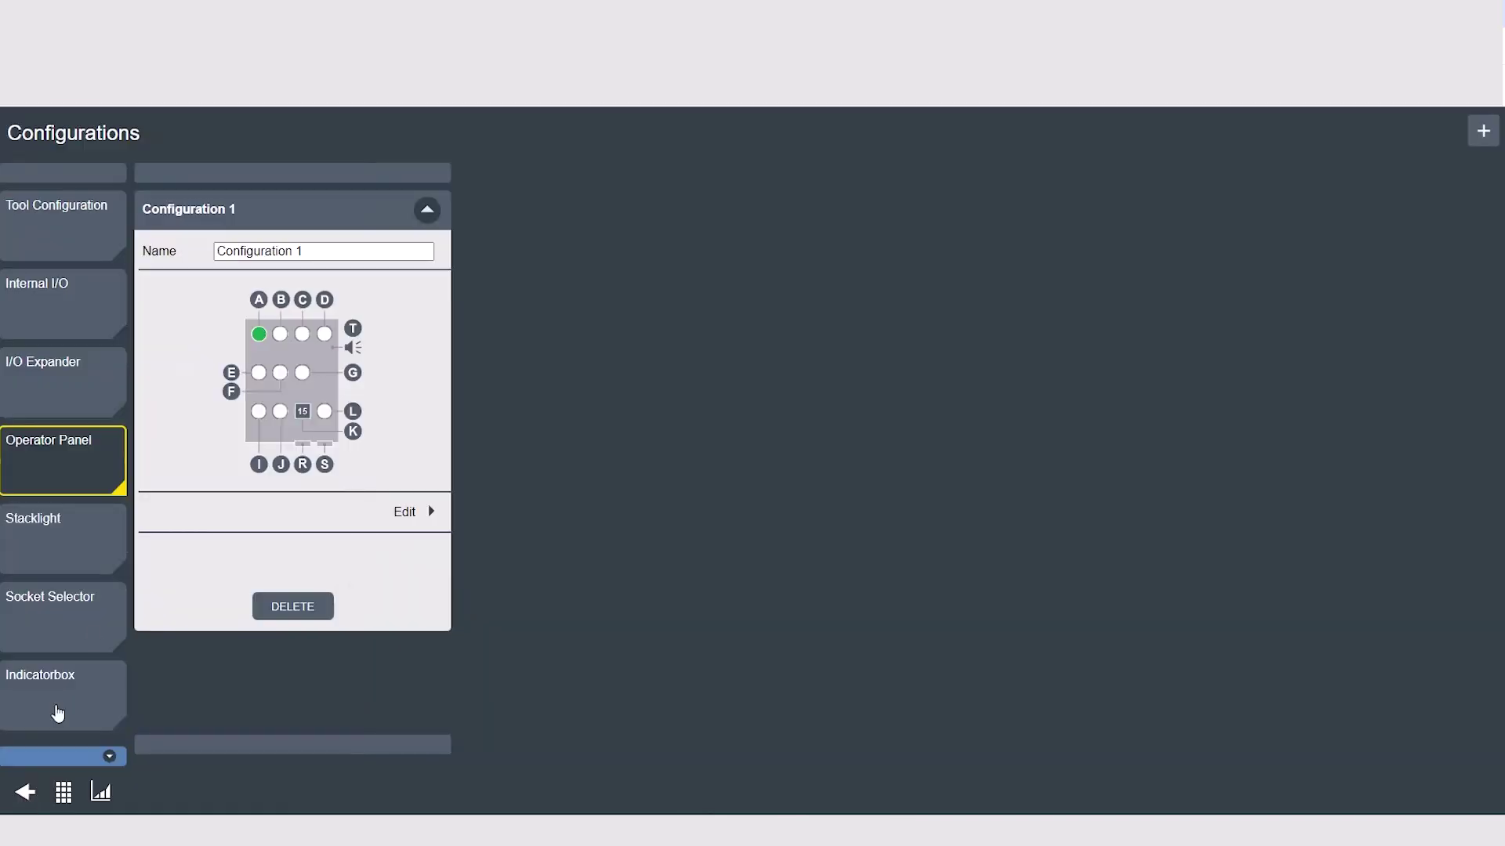
click(76, 546)
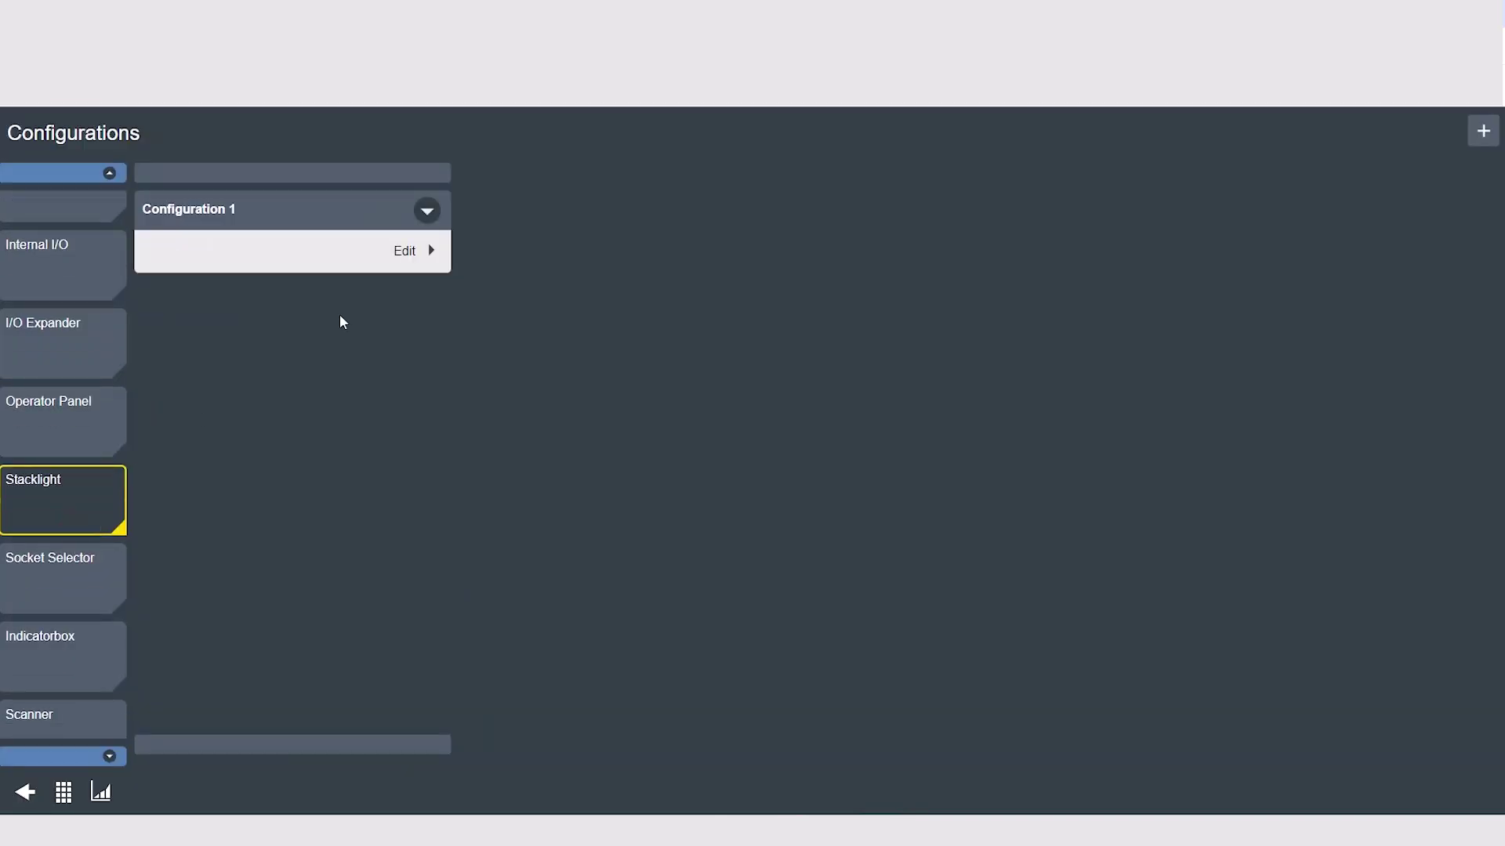
Edit stacklight Configuration 1, removing lamp 4 and adding a new lamp 4.
click(427, 210)
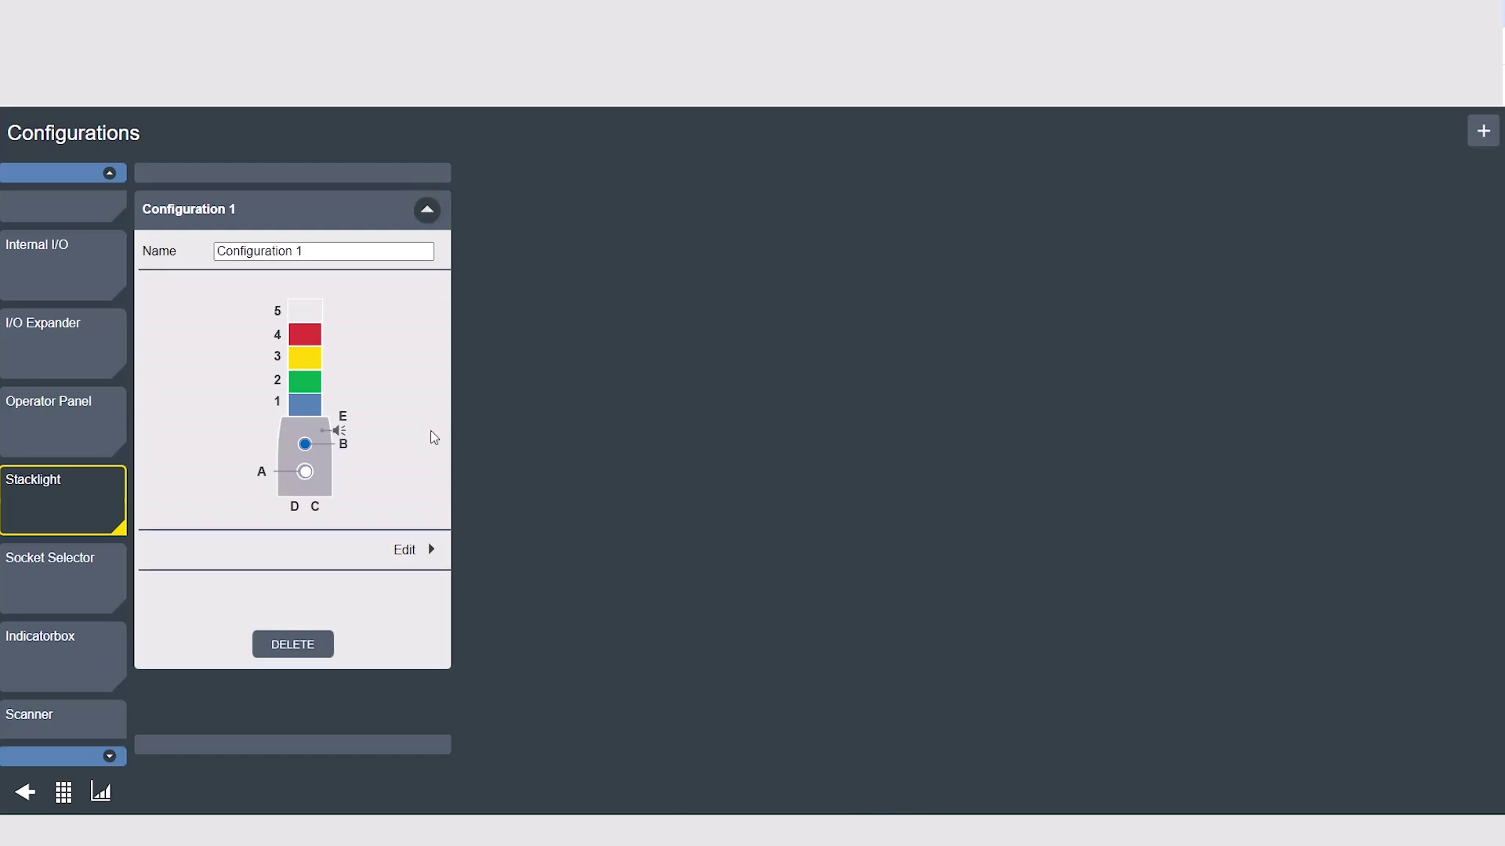
click(421, 558)
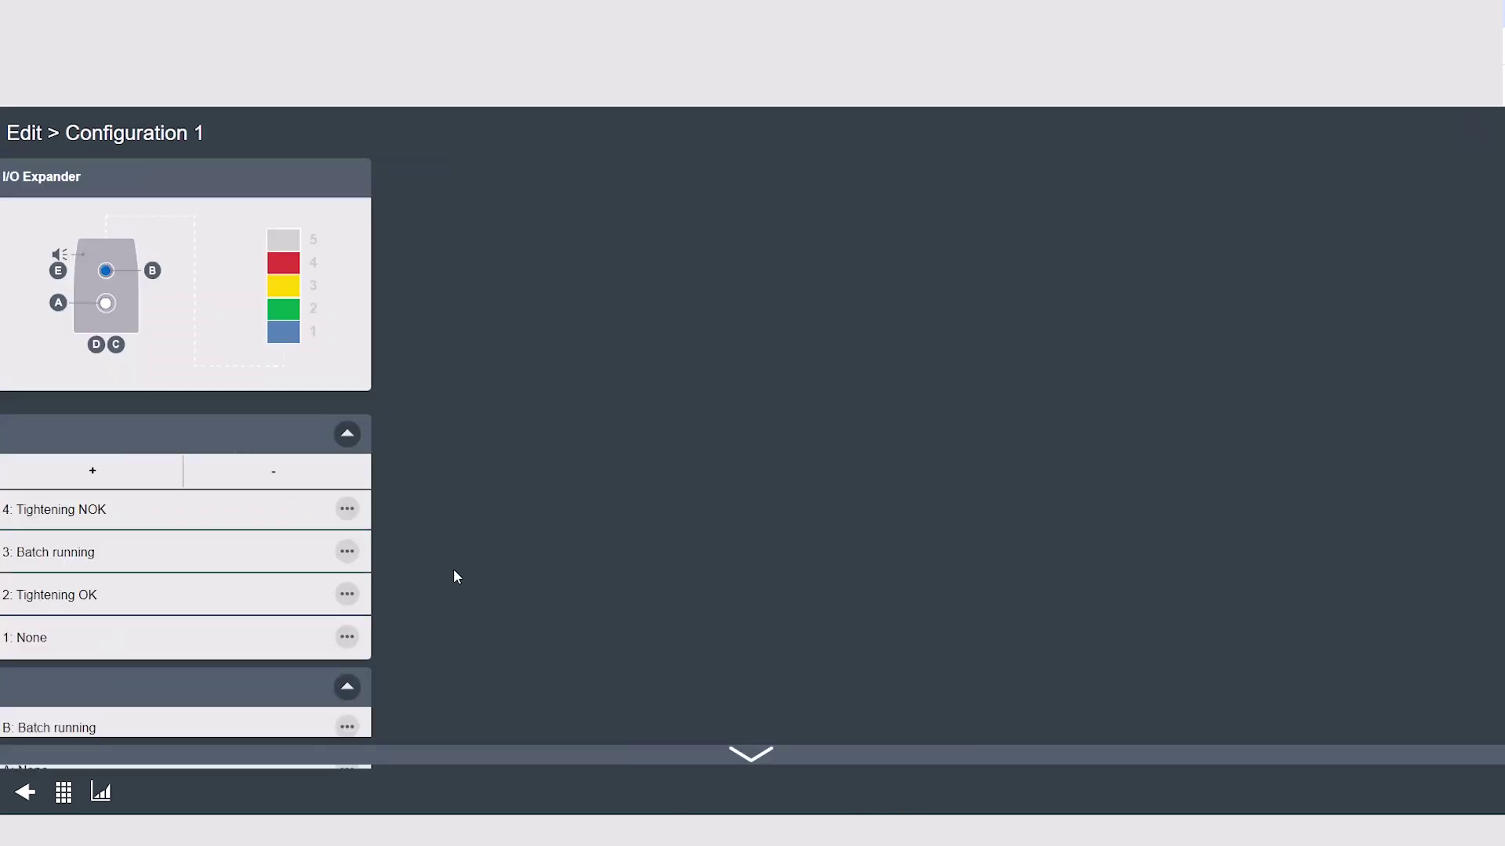
click(345, 481)
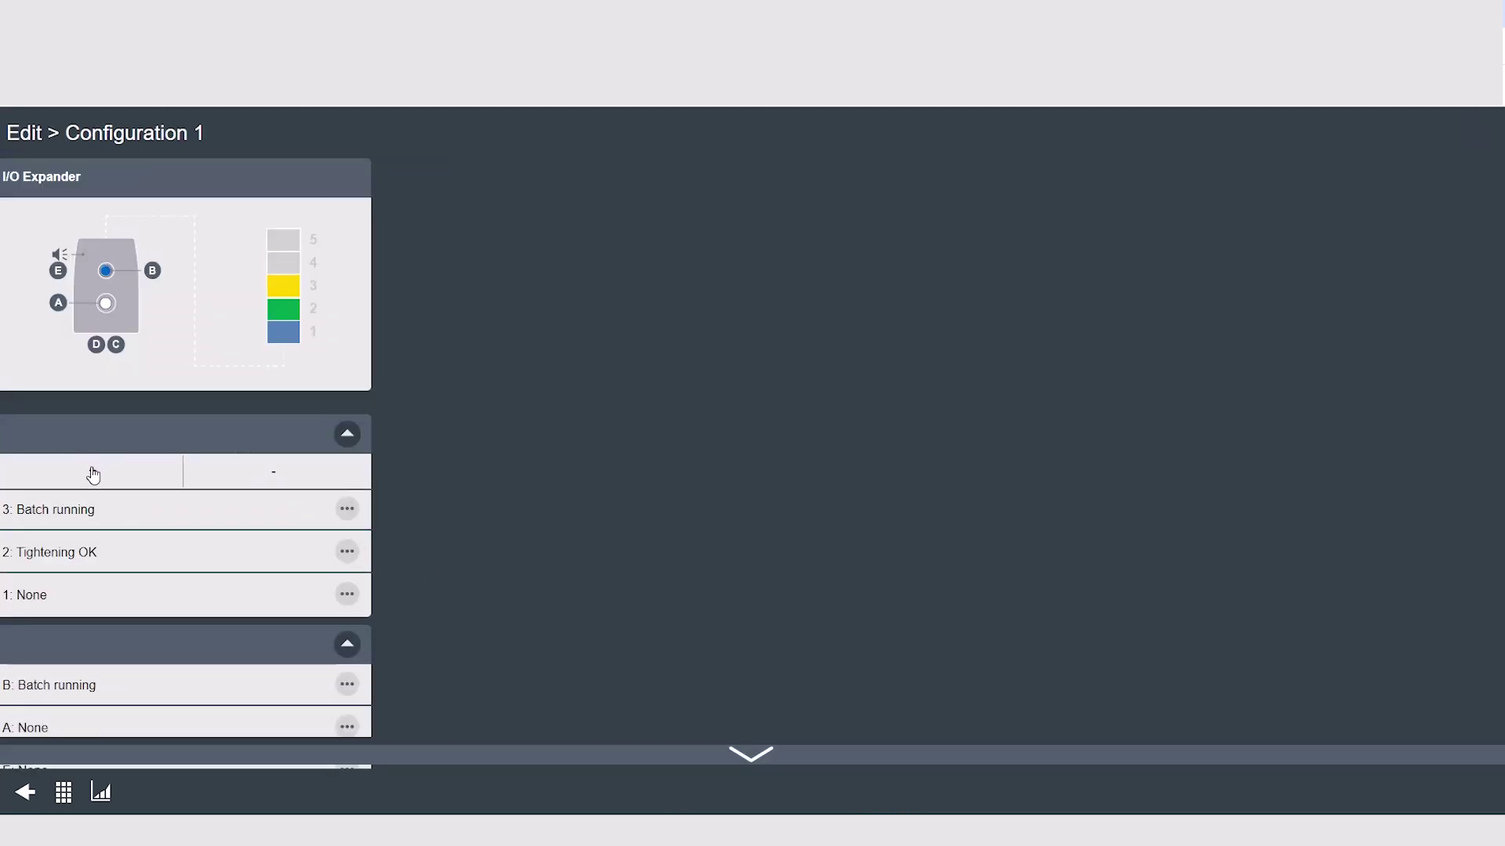
click(92, 473)
Set stacklight lamp 4 to a Red lamp signalling Batch completed NOK.
click(346, 510)
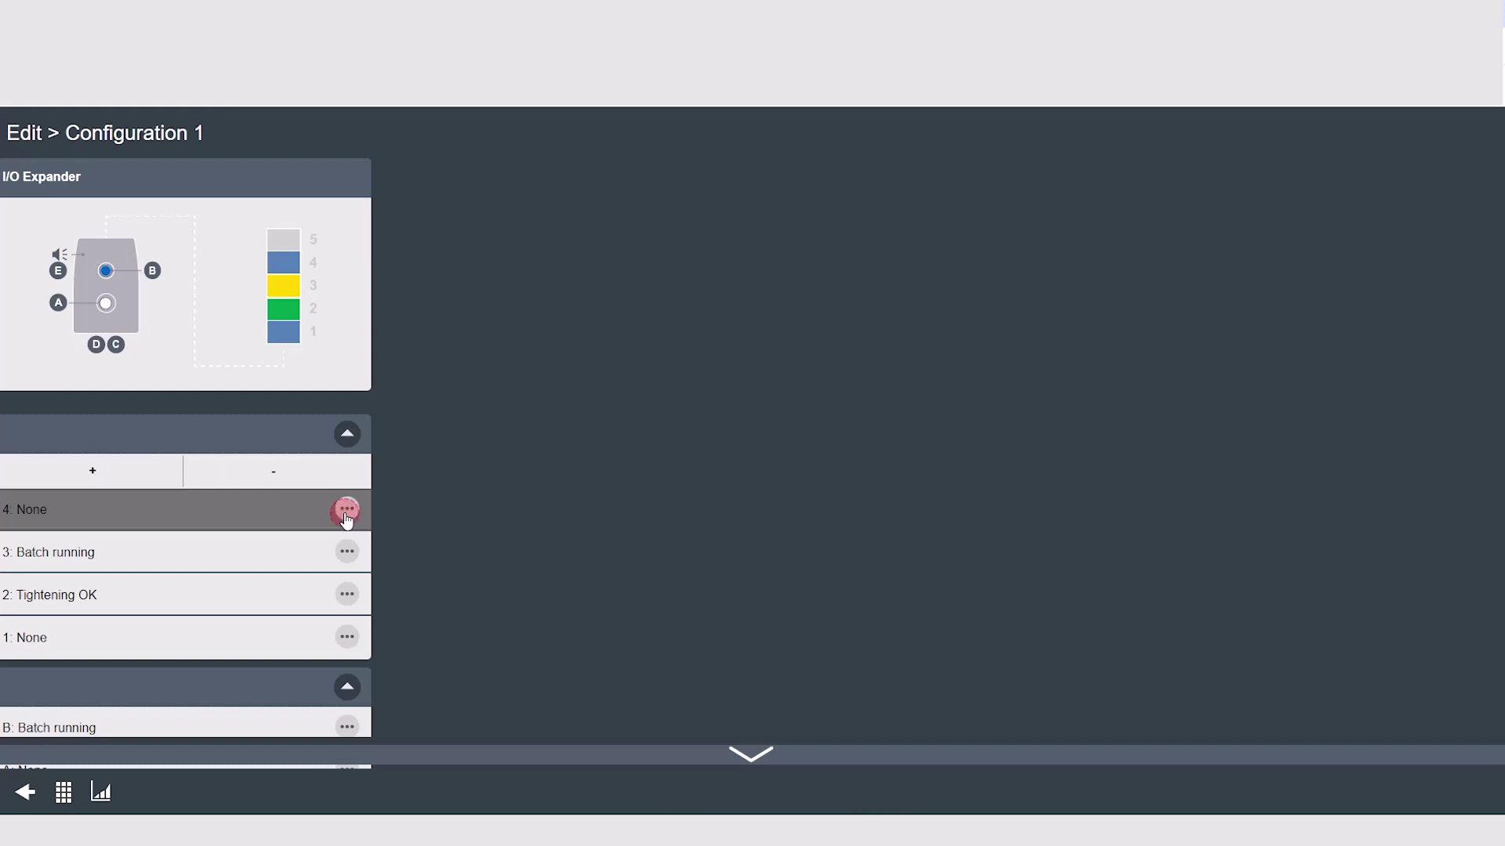
click(465, 647)
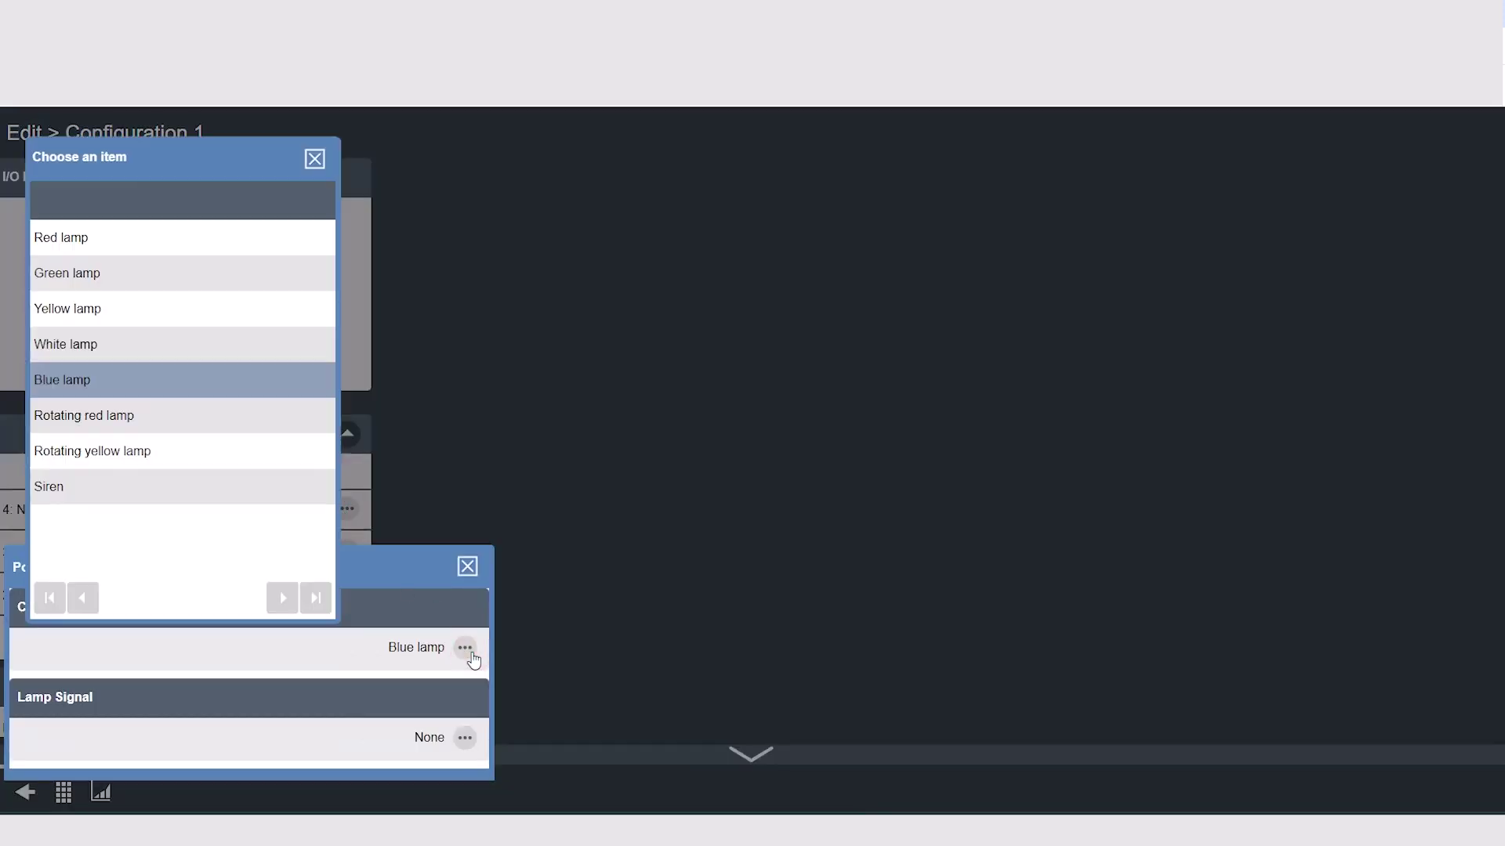
click(98, 248)
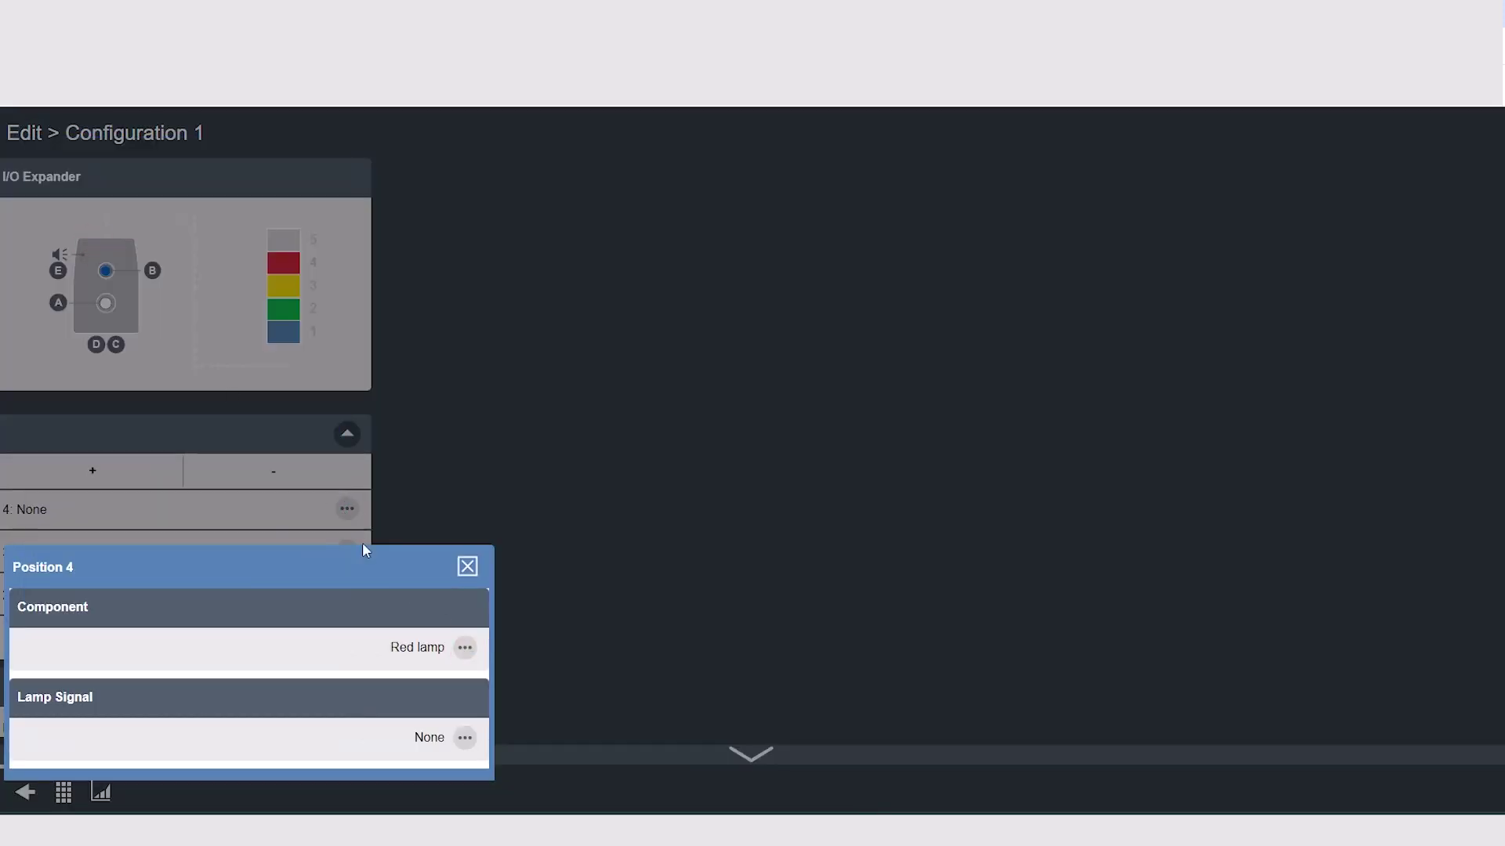
click(465, 738)
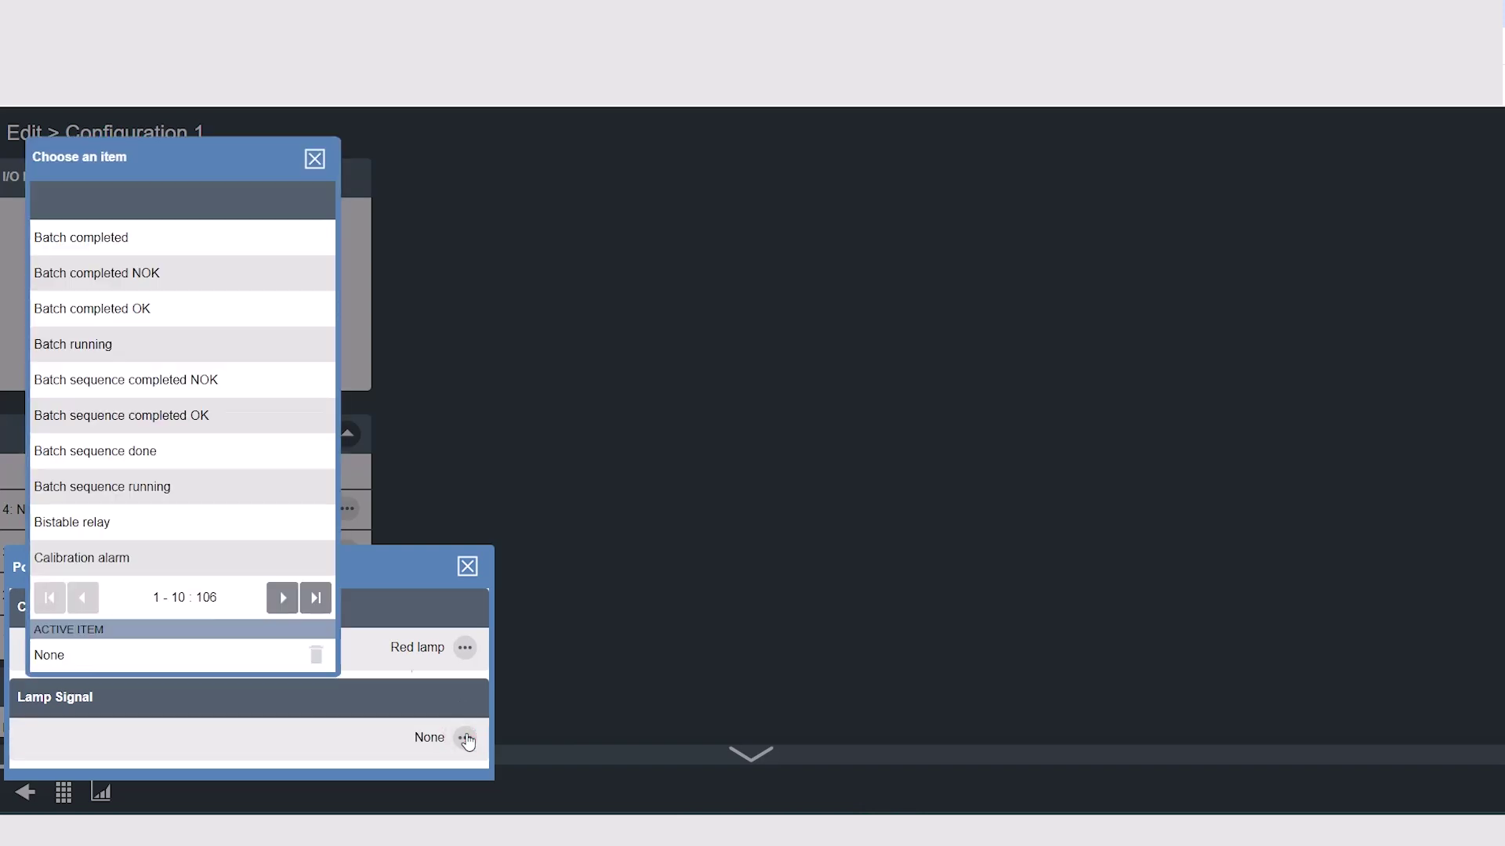
click(157, 270)
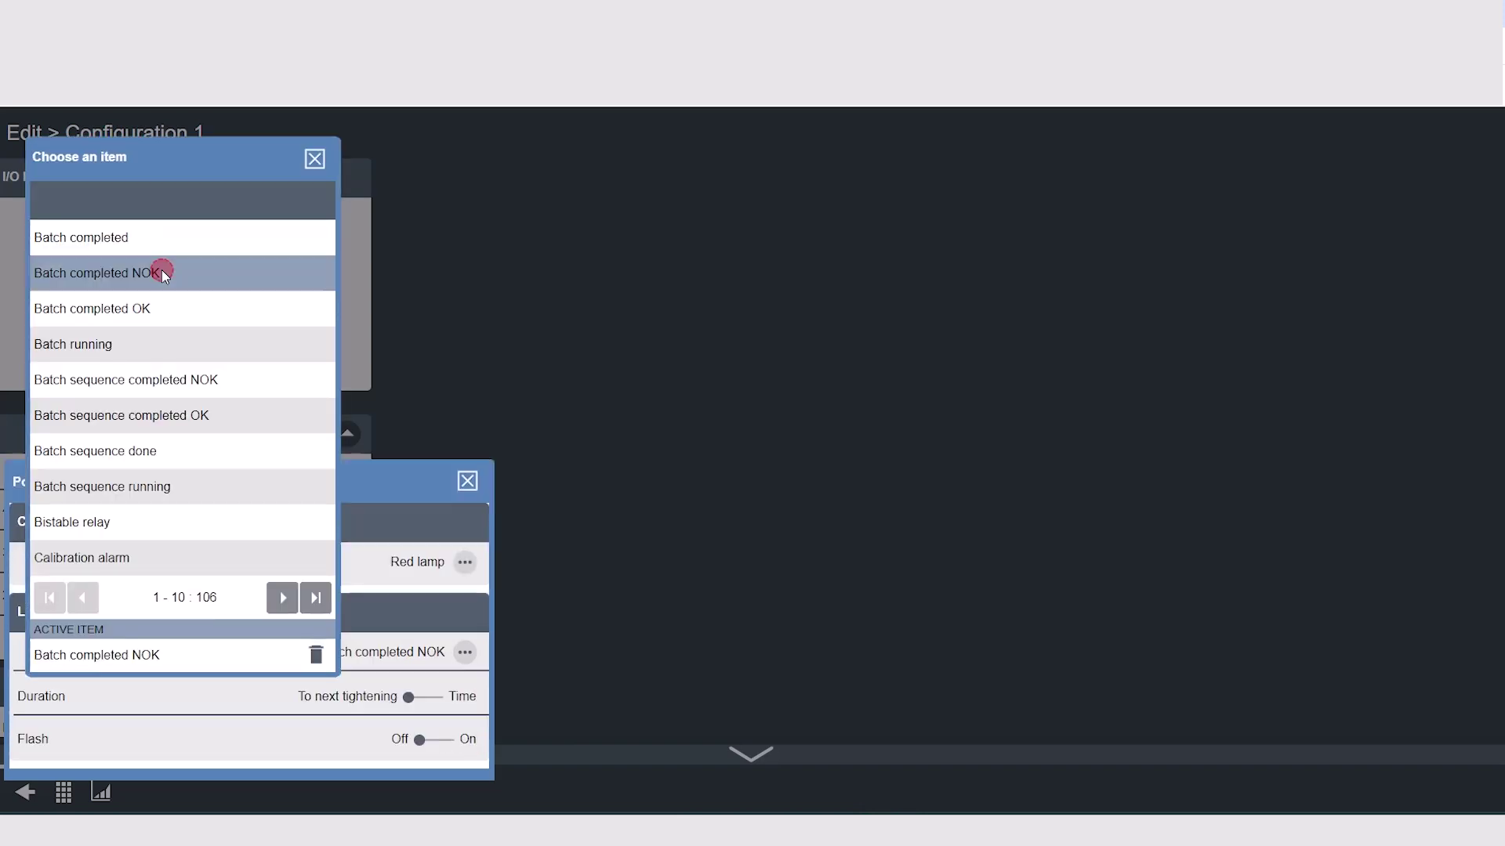
click(469, 486)
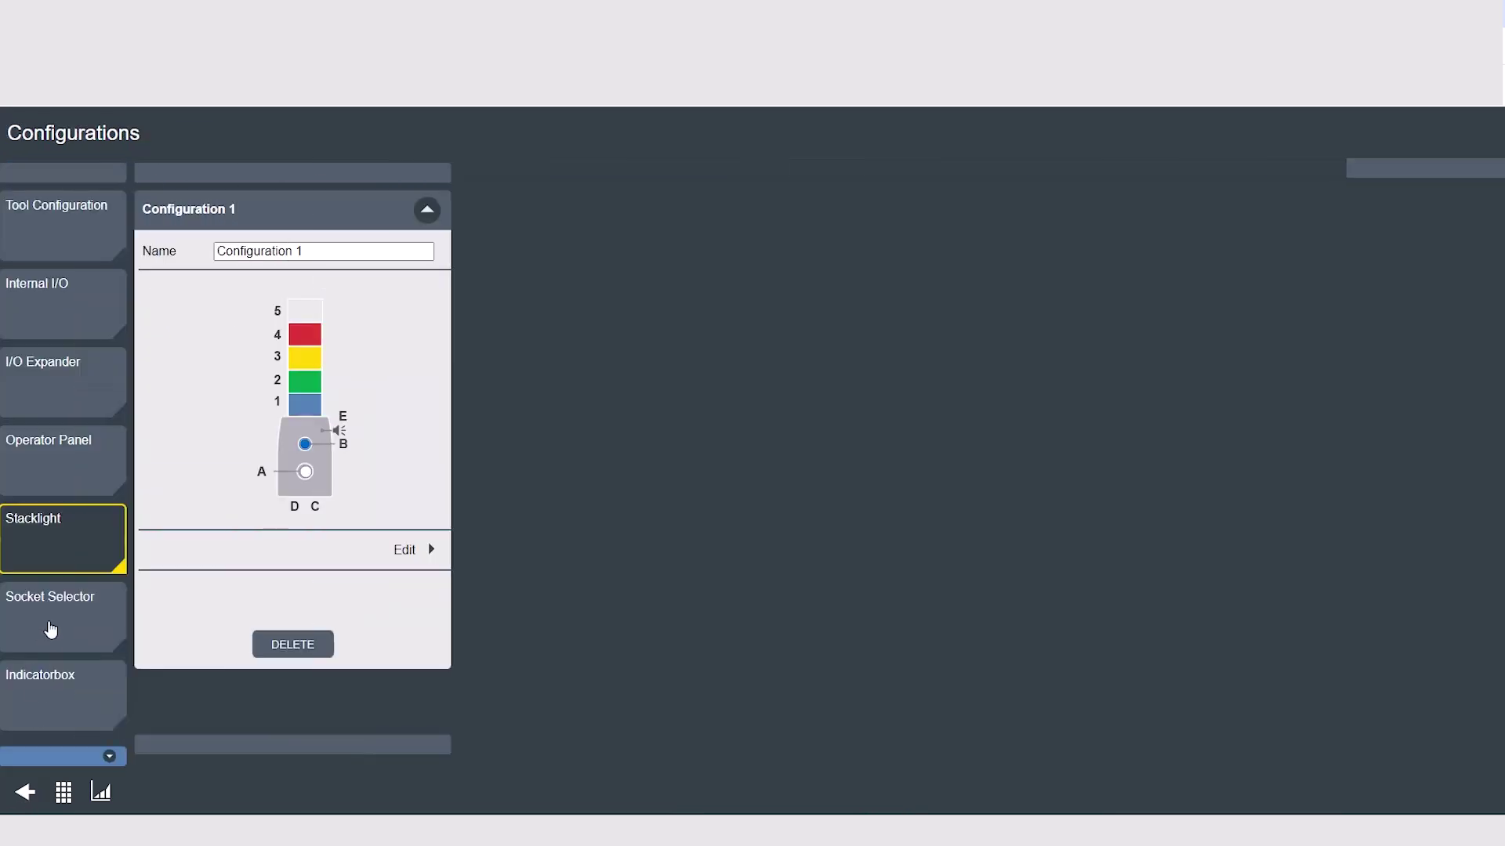
click(47, 624)
Switch Socket Selector Configuration 1's control to External and back to Auto.
scroll(48, 627, down, 2)
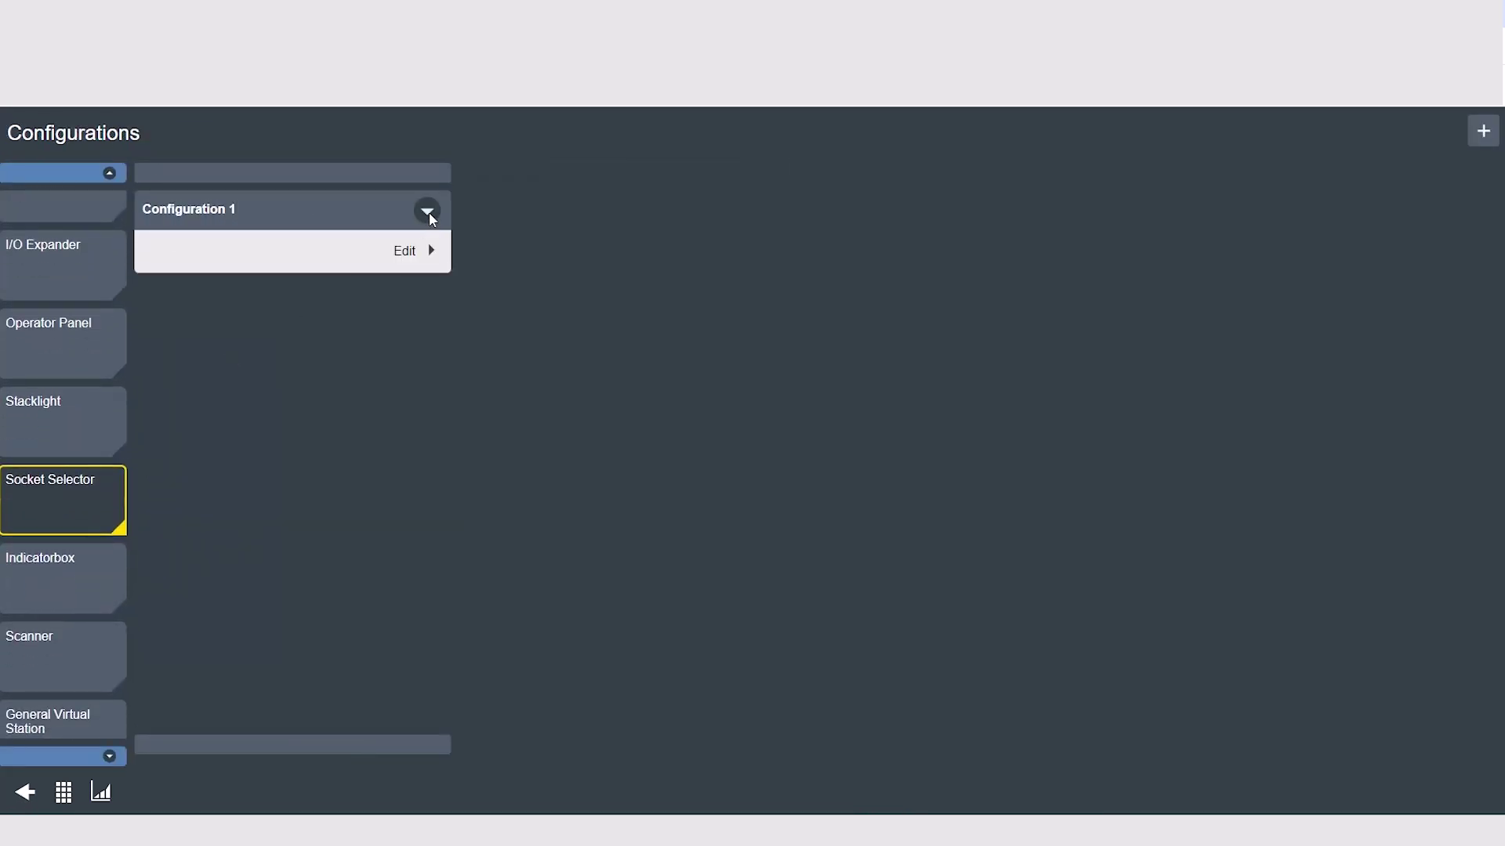
click(426, 210)
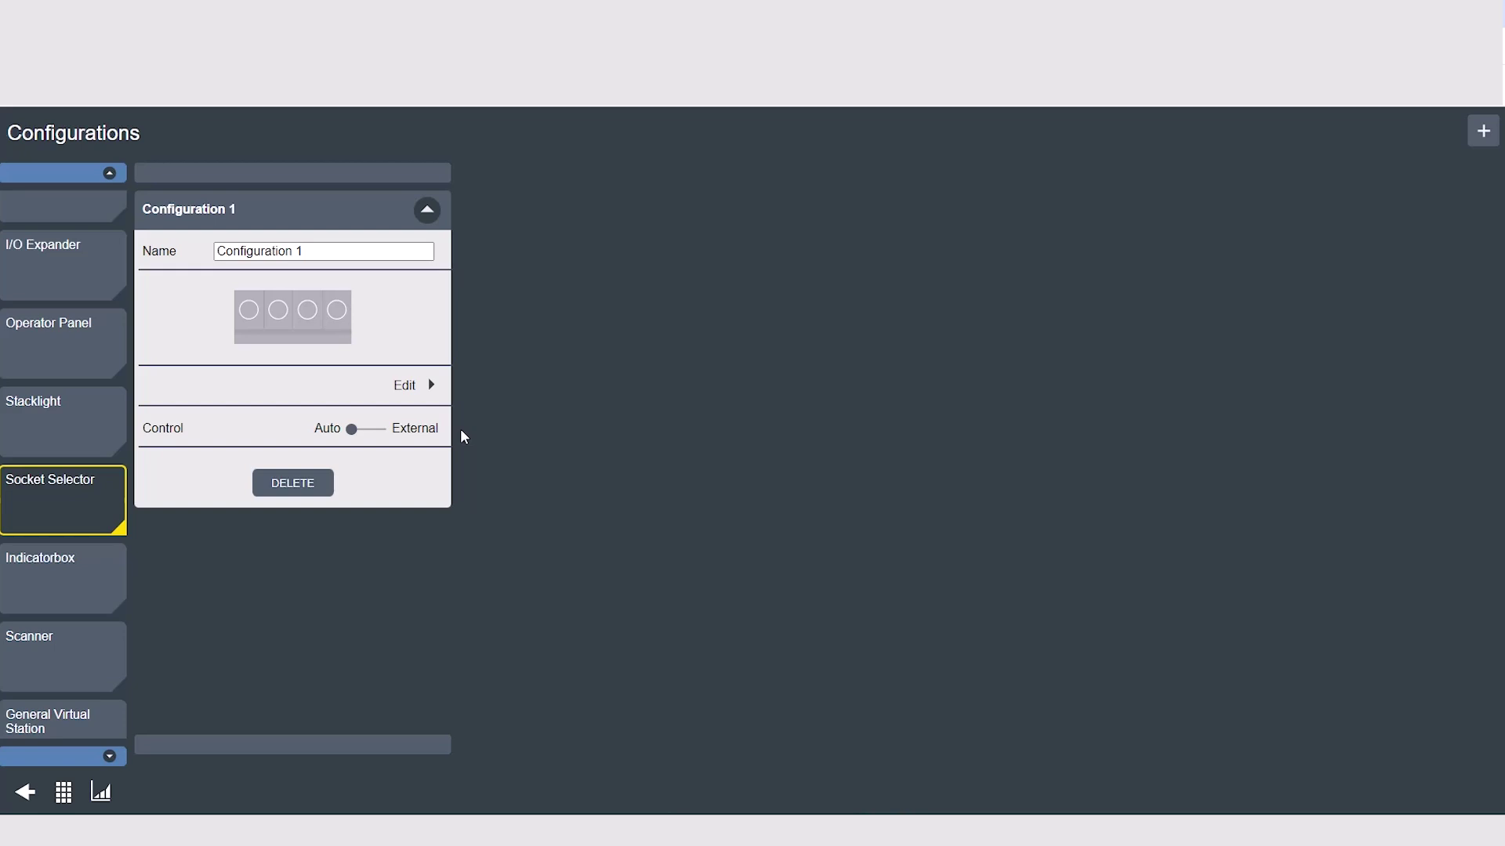
click(380, 433)
click(380, 436)
Add then remove sockets 5–8, keeping four sockets with only 1 and 2 enabled.
click(429, 387)
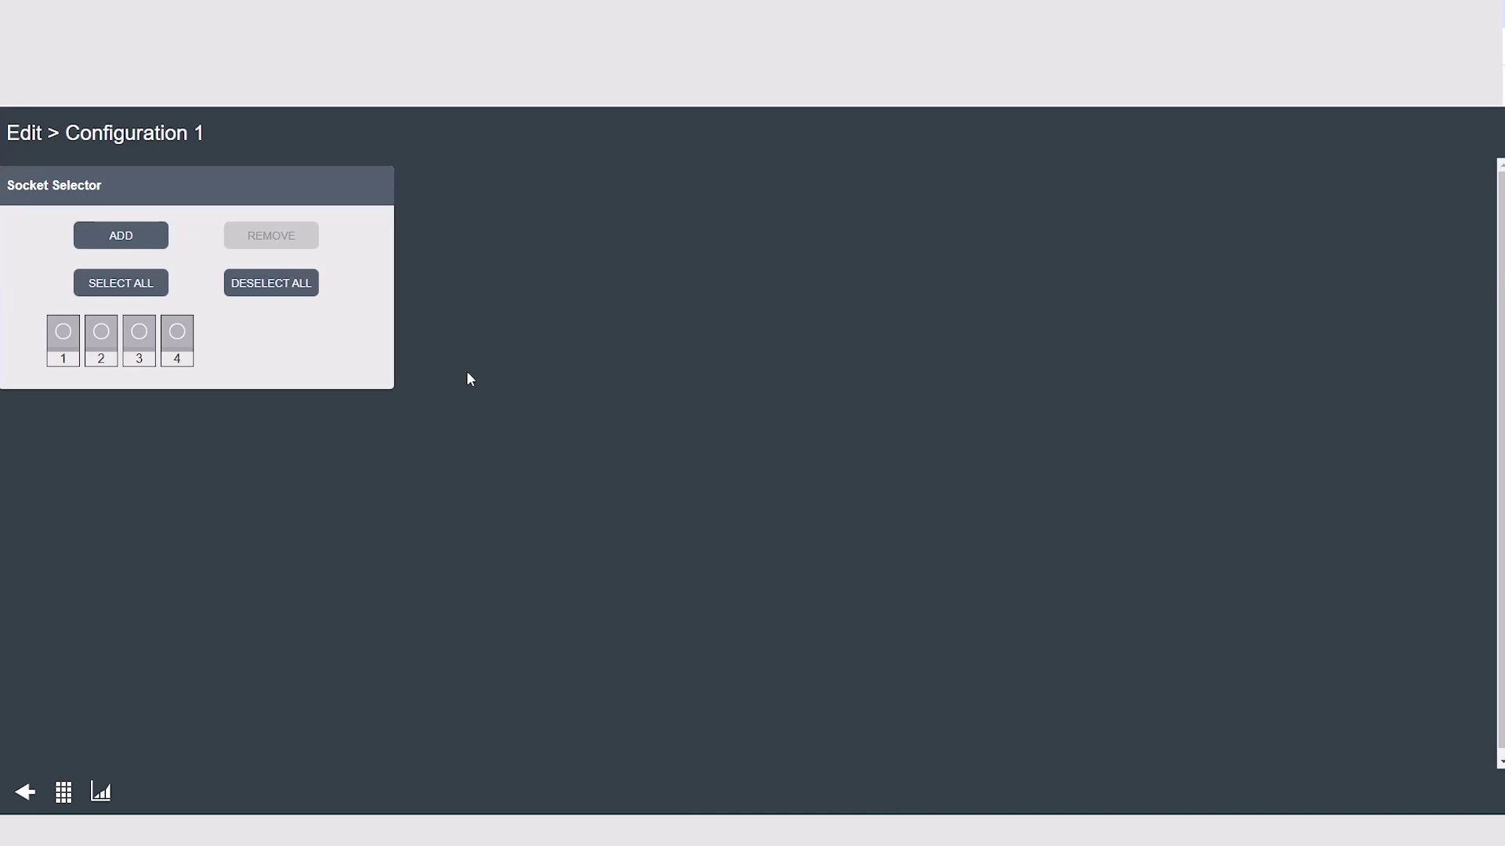
click(136, 242)
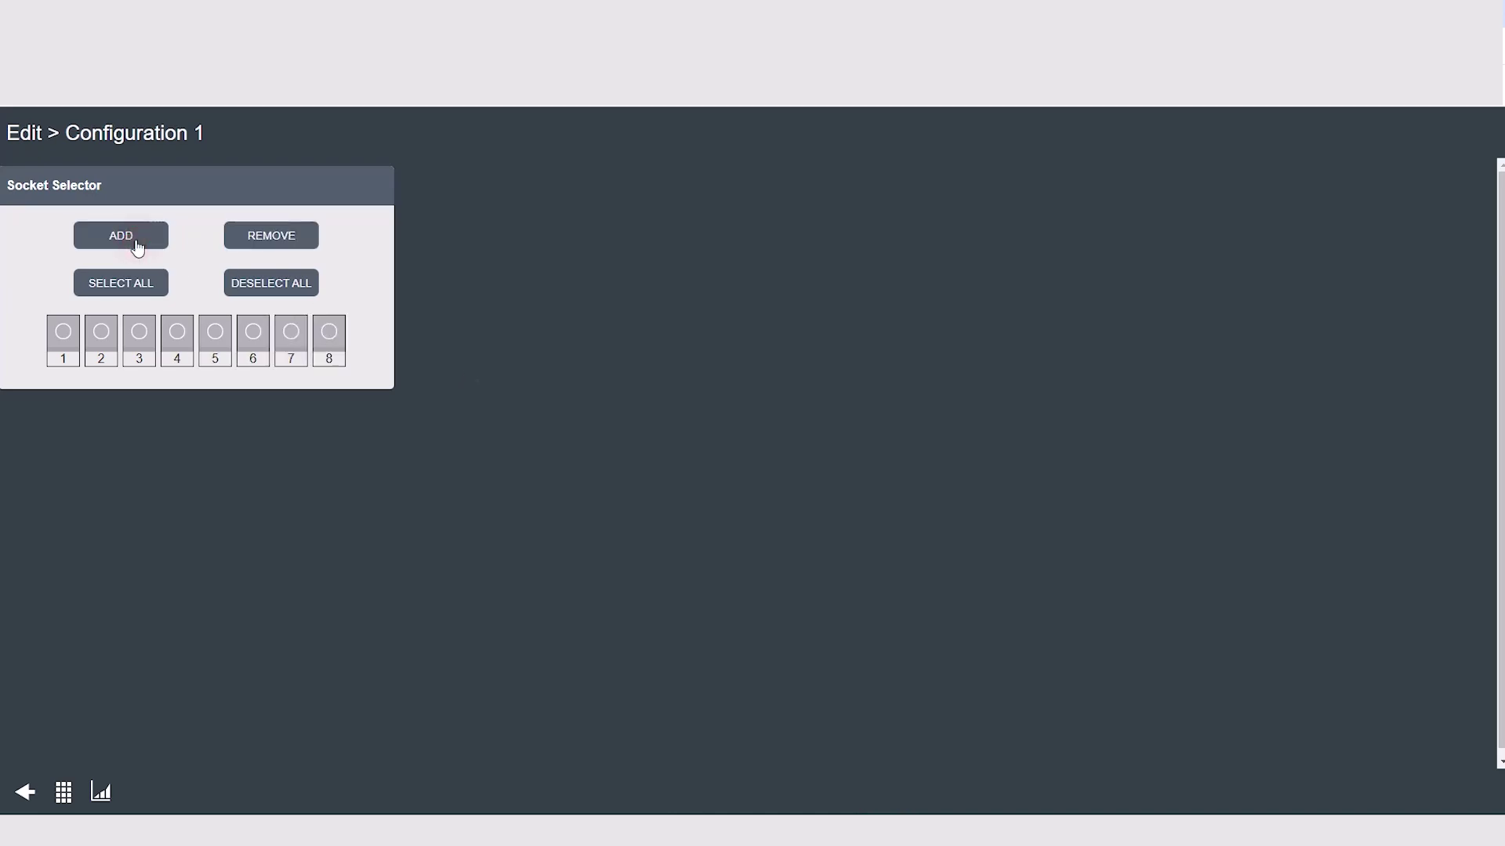
click(280, 244)
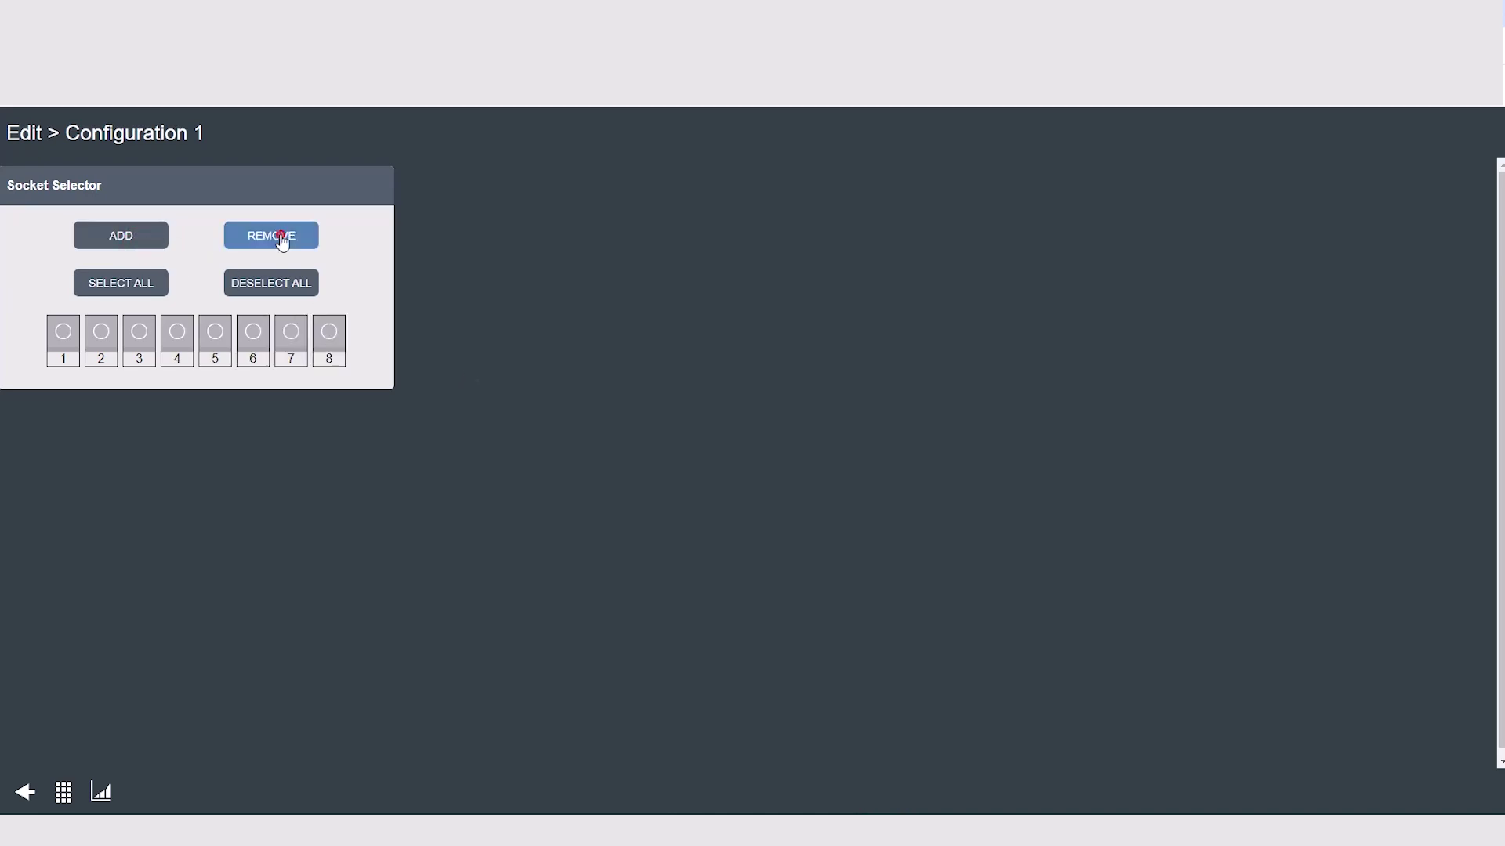
click(124, 283)
click(137, 333)
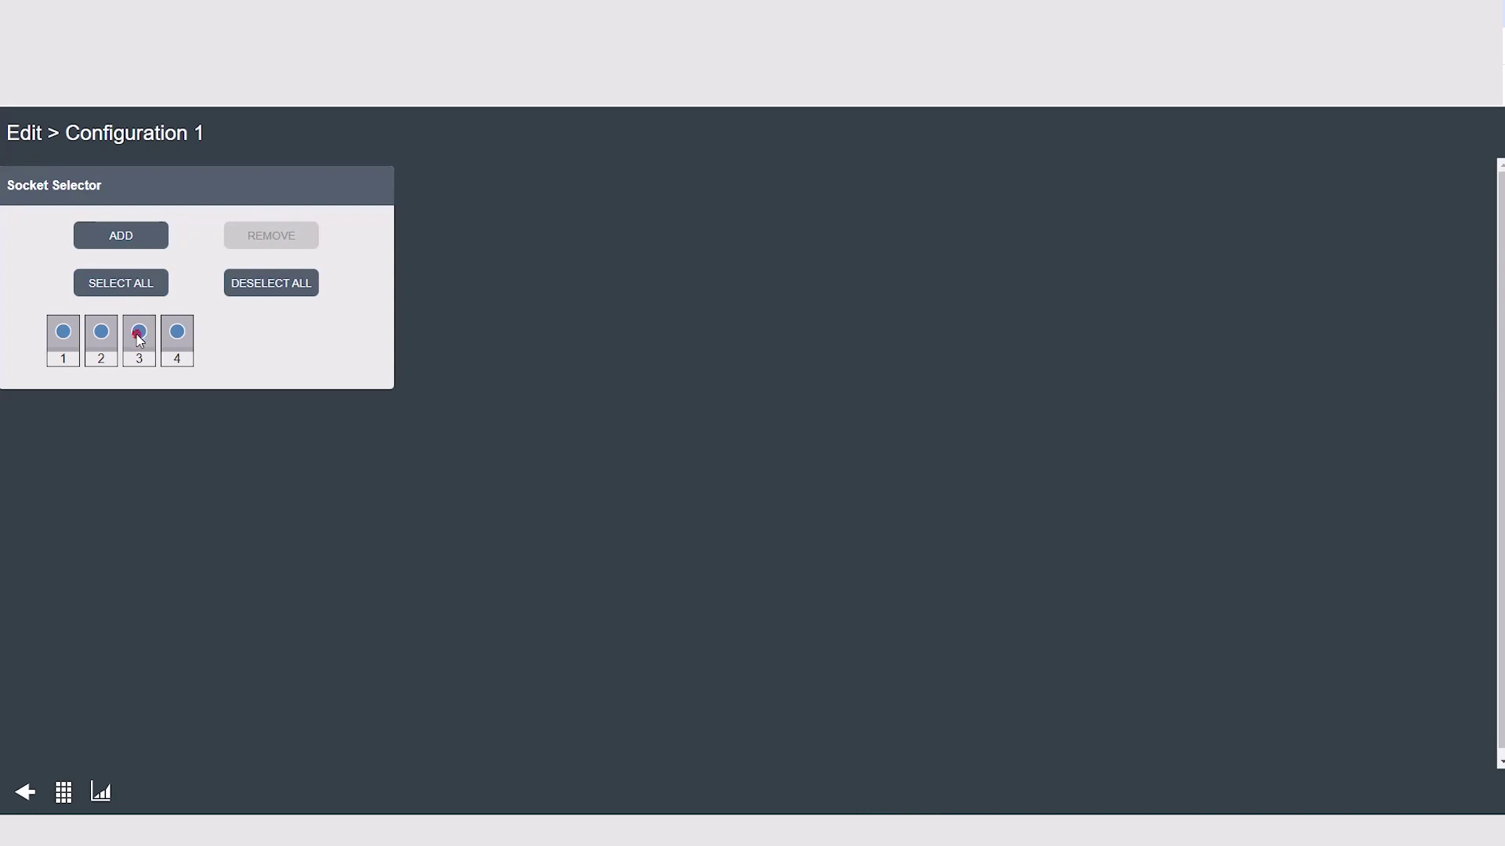
click(176, 335)
View Indicatorbox Configuration 1's light assignments without changes, then return to the Configurations list.
click(25, 793)
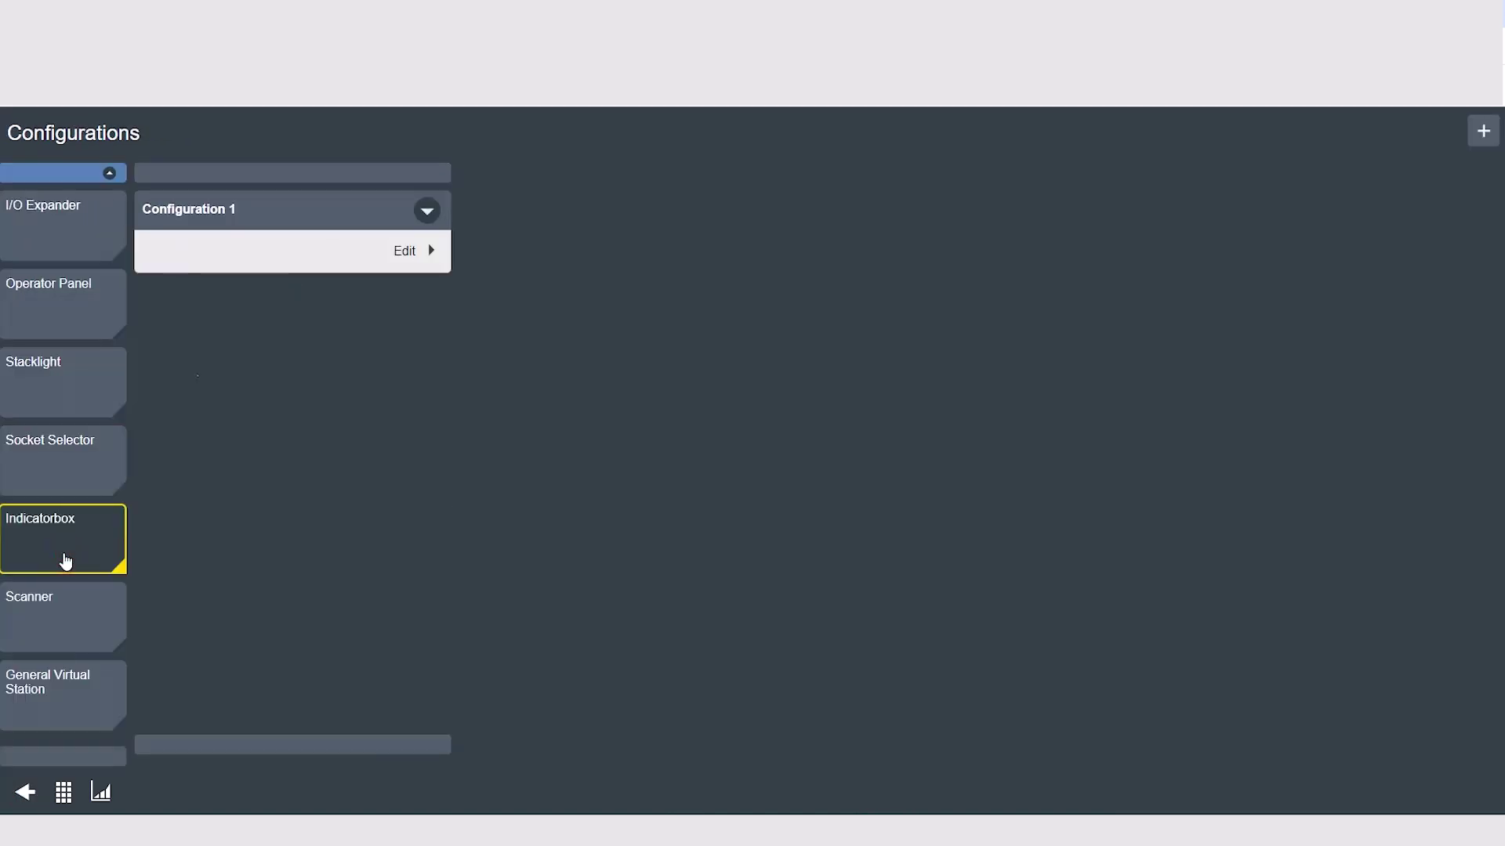
click(422, 209)
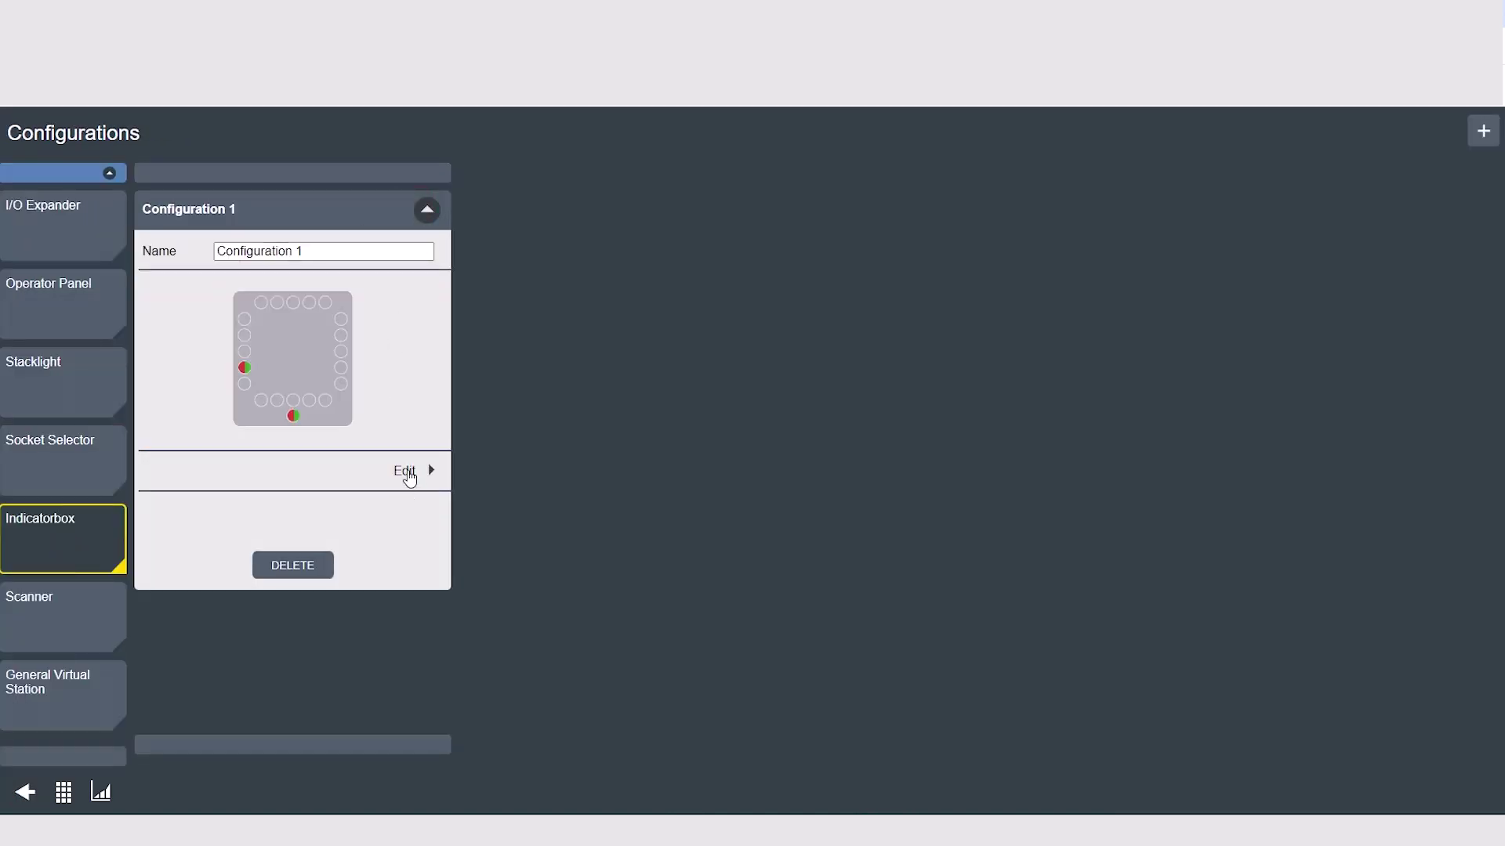
click(406, 471)
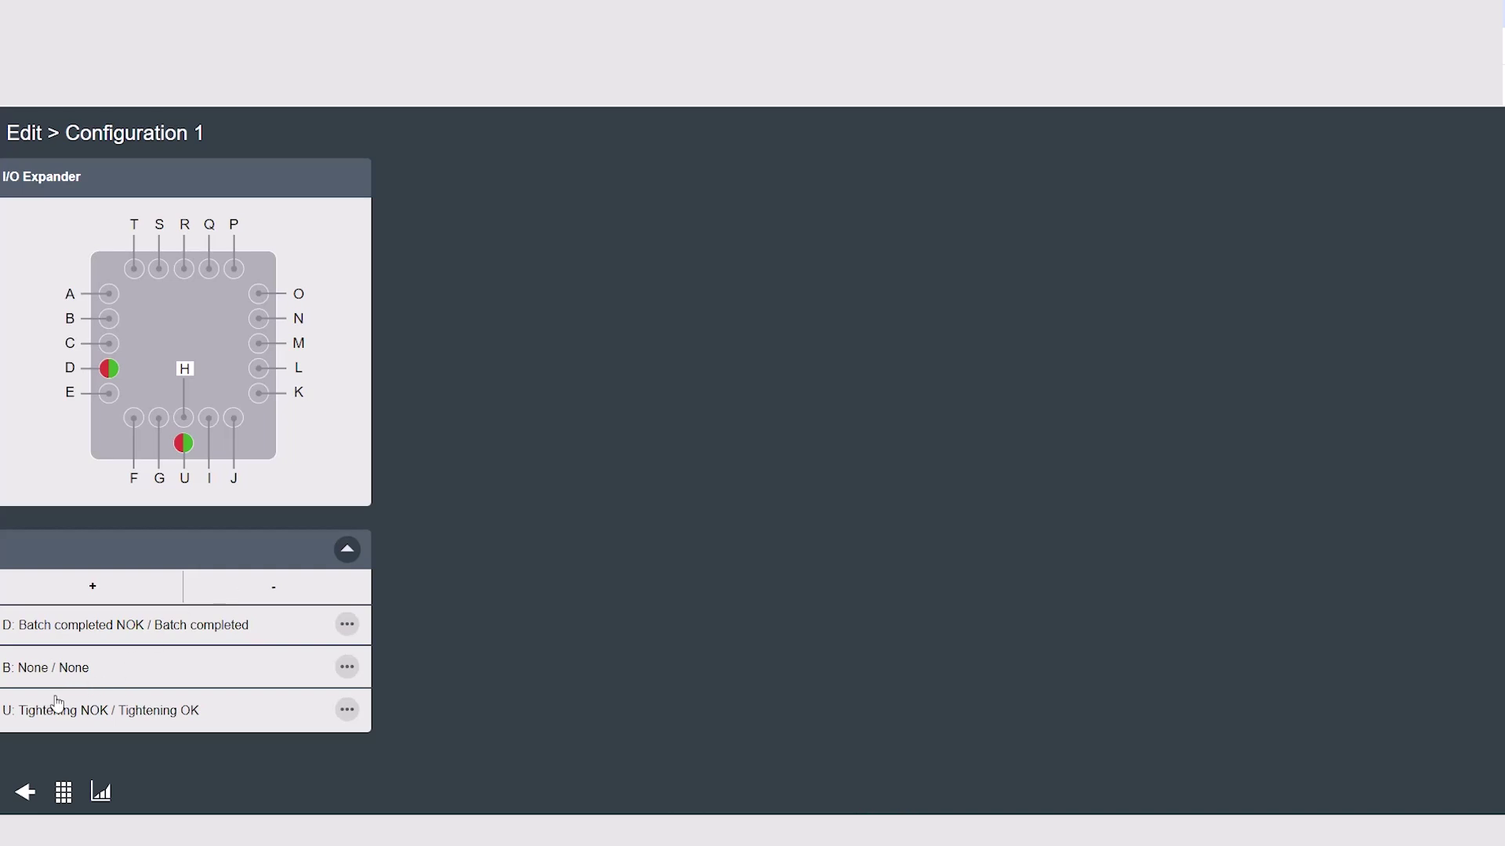
click(25, 792)
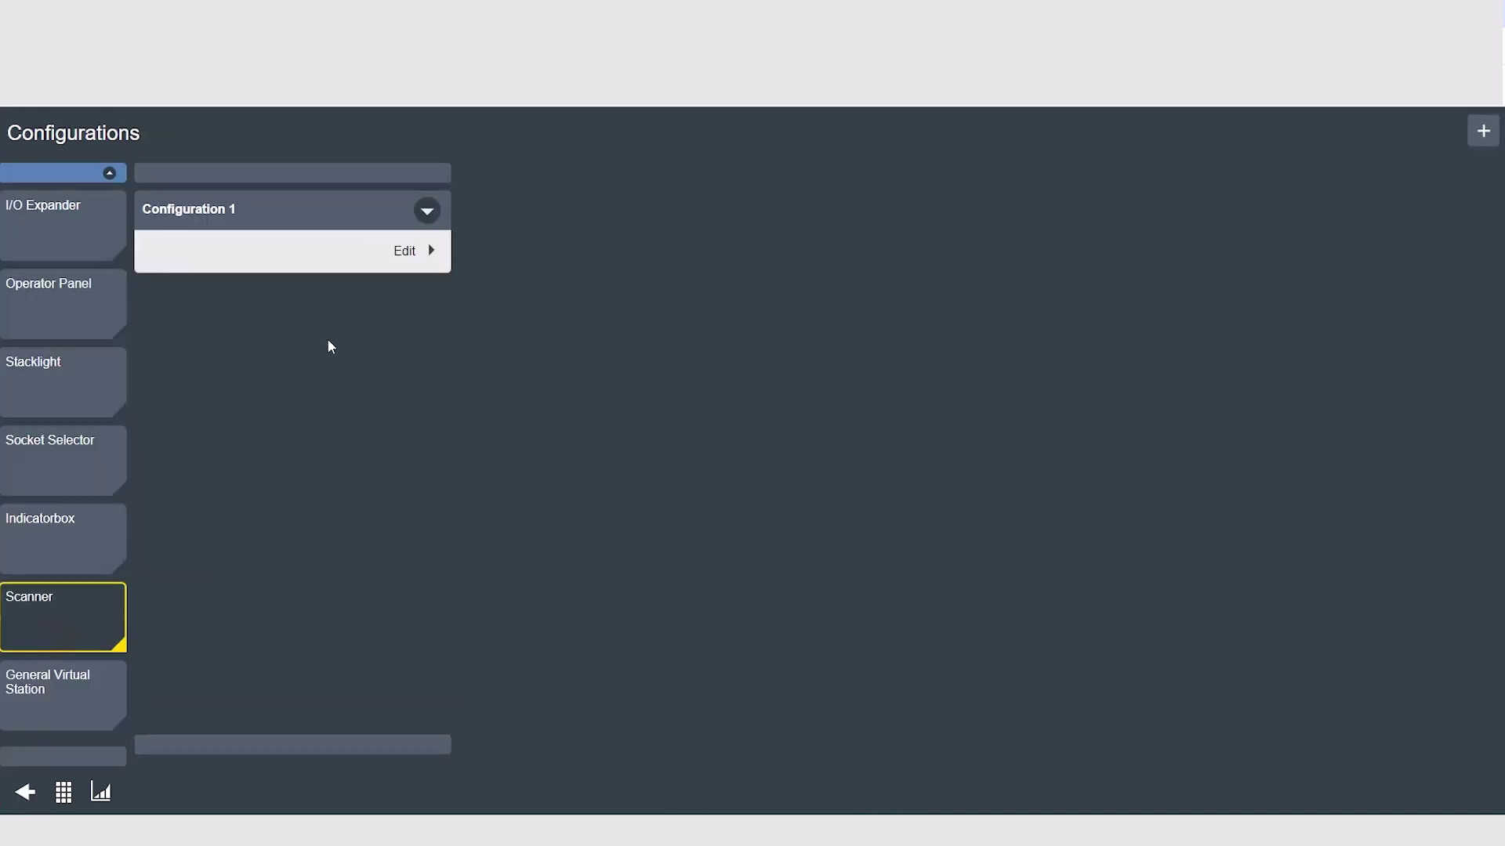
Toggle Scanner Configuration 1's Pass through mode On and back Off, leaving it Off.
click(426, 210)
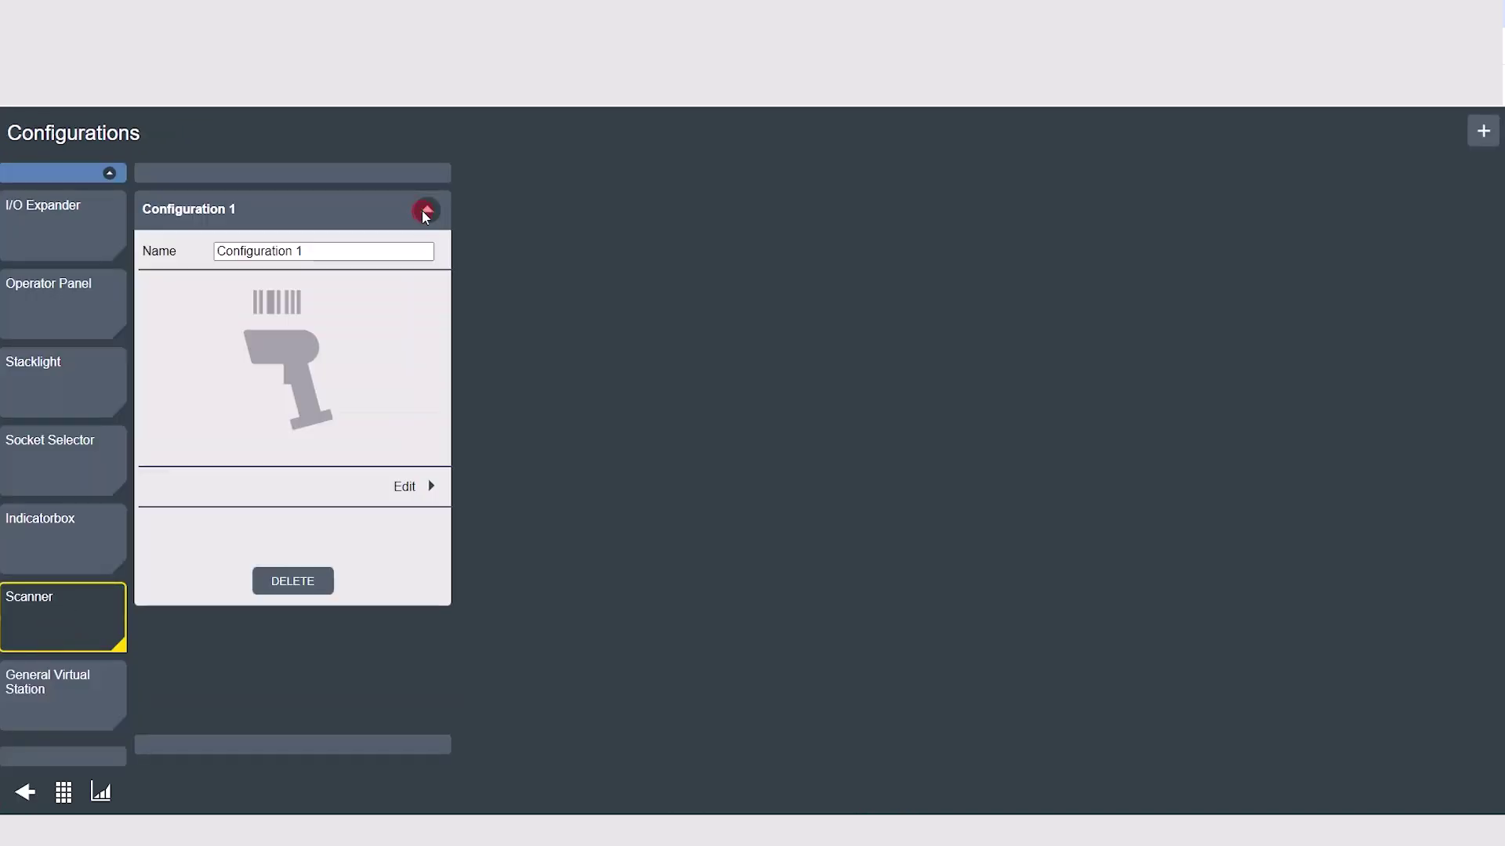
click(420, 492)
click(324, 480)
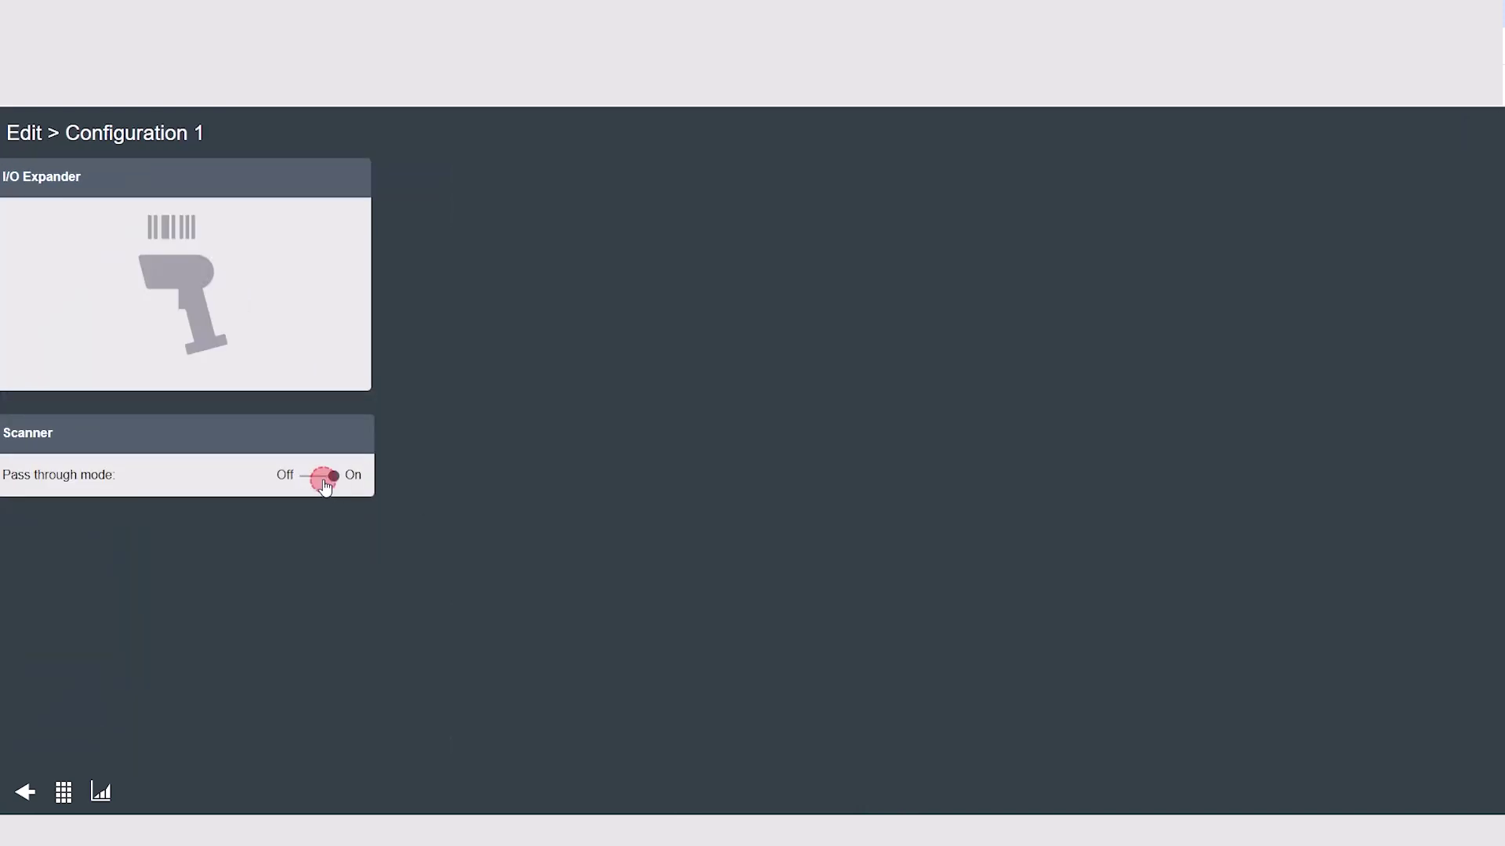
click(326, 486)
click(28, 793)
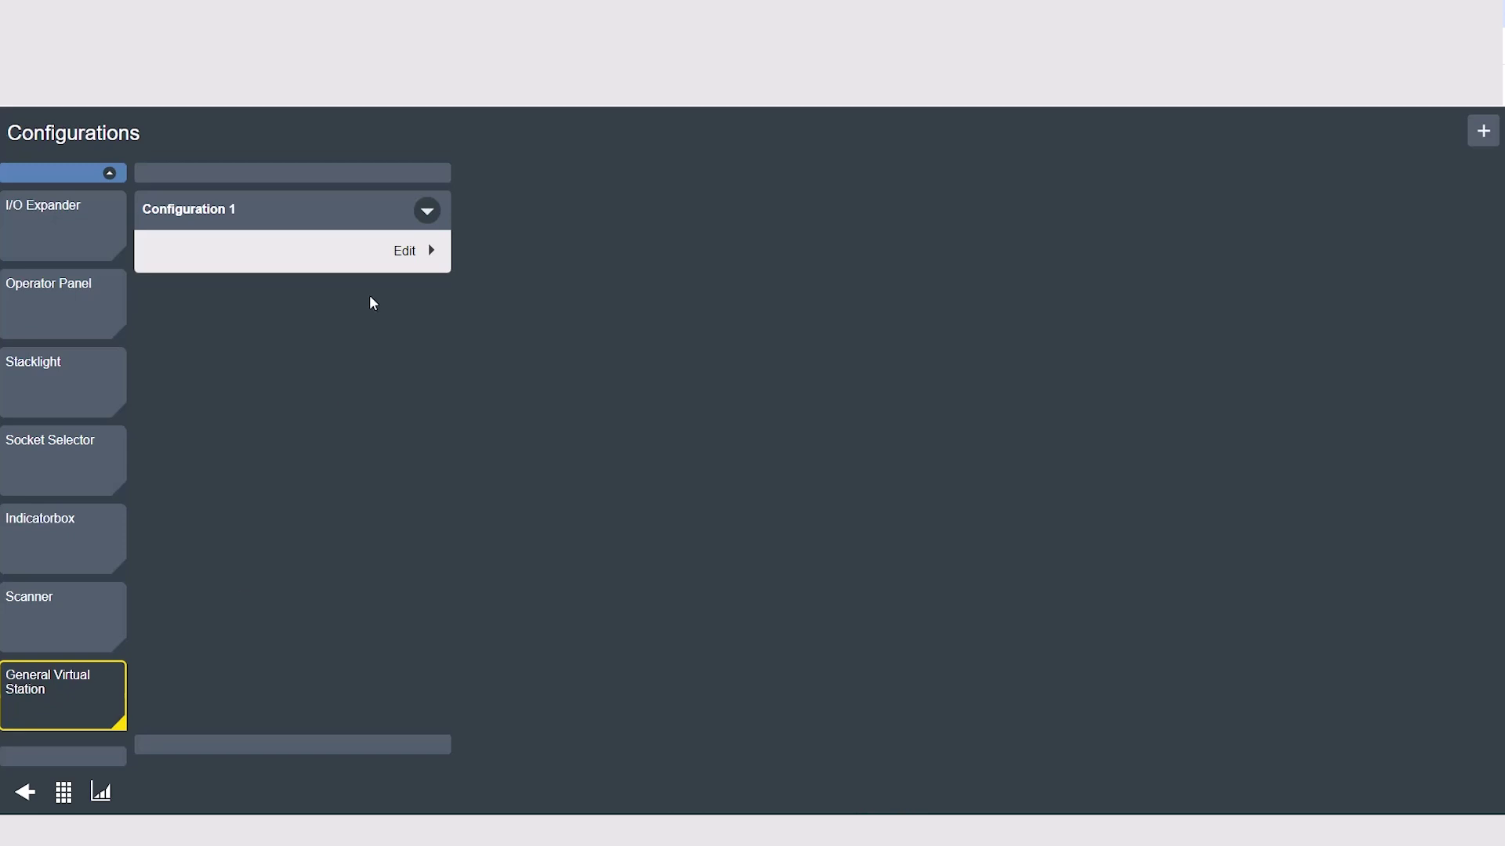
Turn Loosening reporting off in the General Virtual Station's Configuration 1.
click(426, 210)
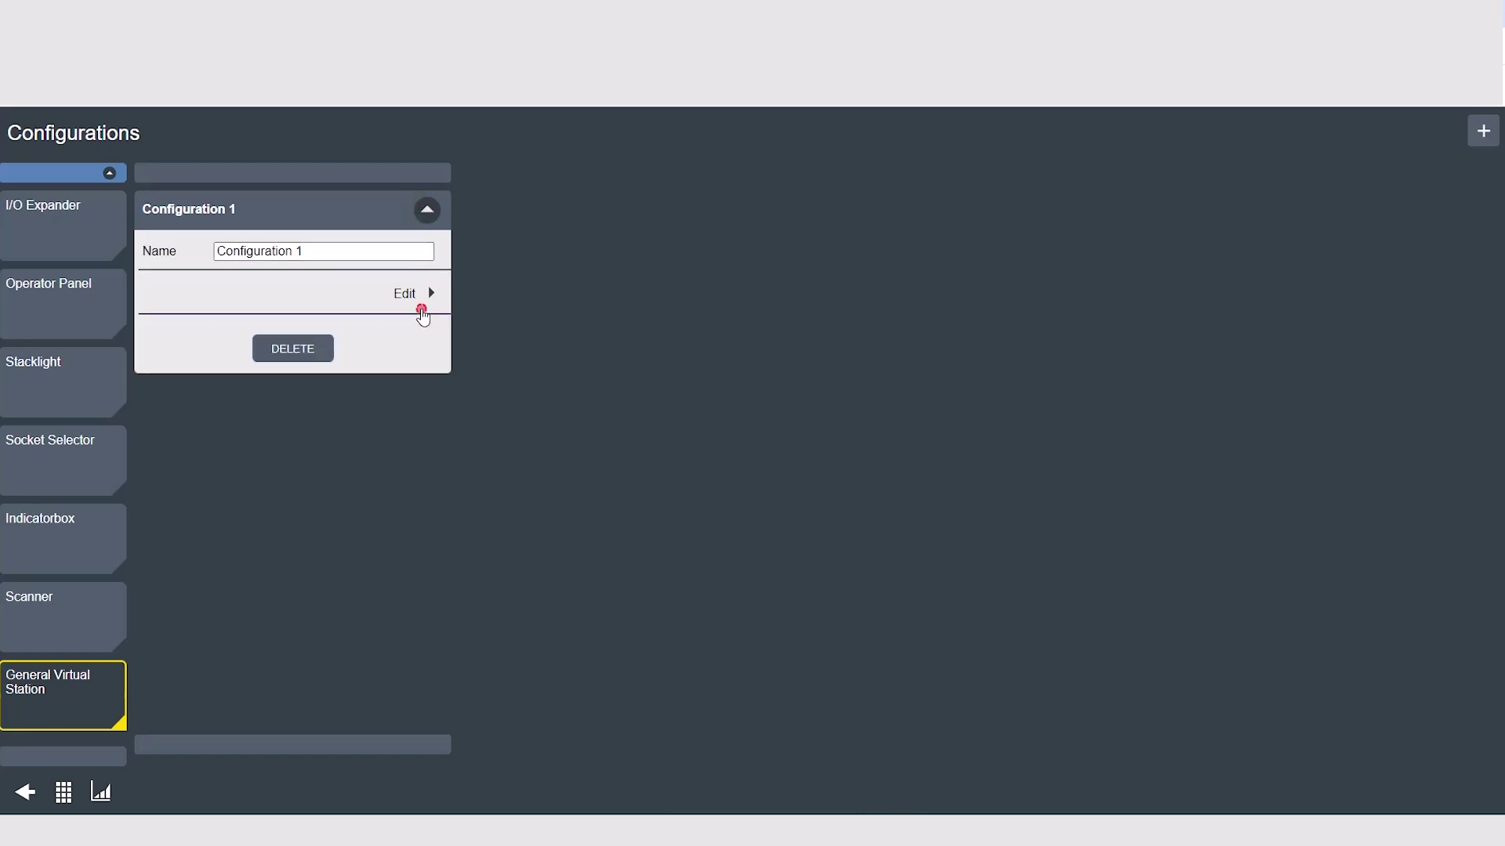
click(421, 310)
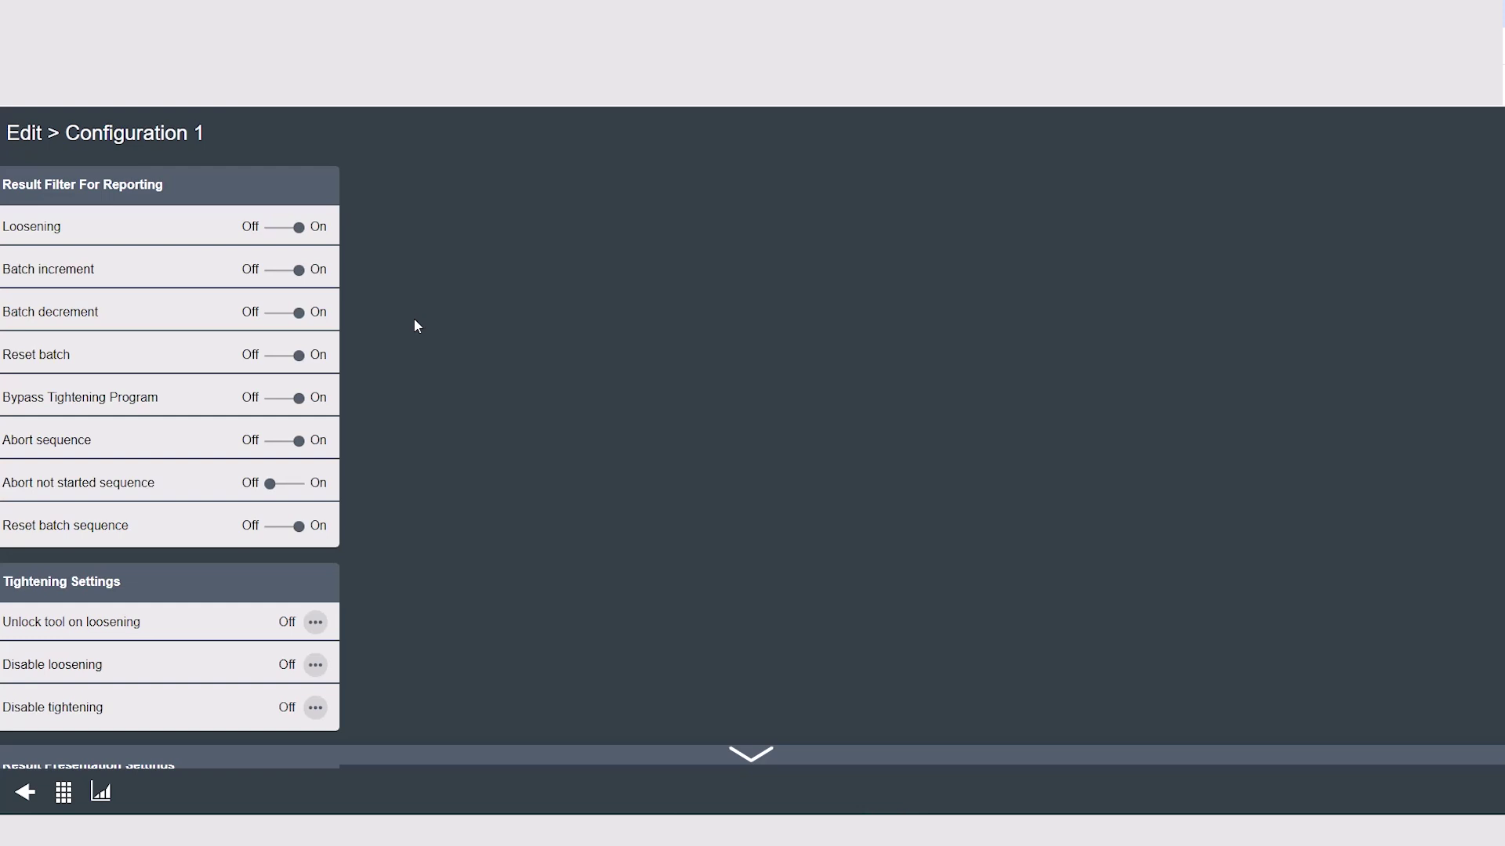
click(297, 227)
scroll(271, 599, down, 2)
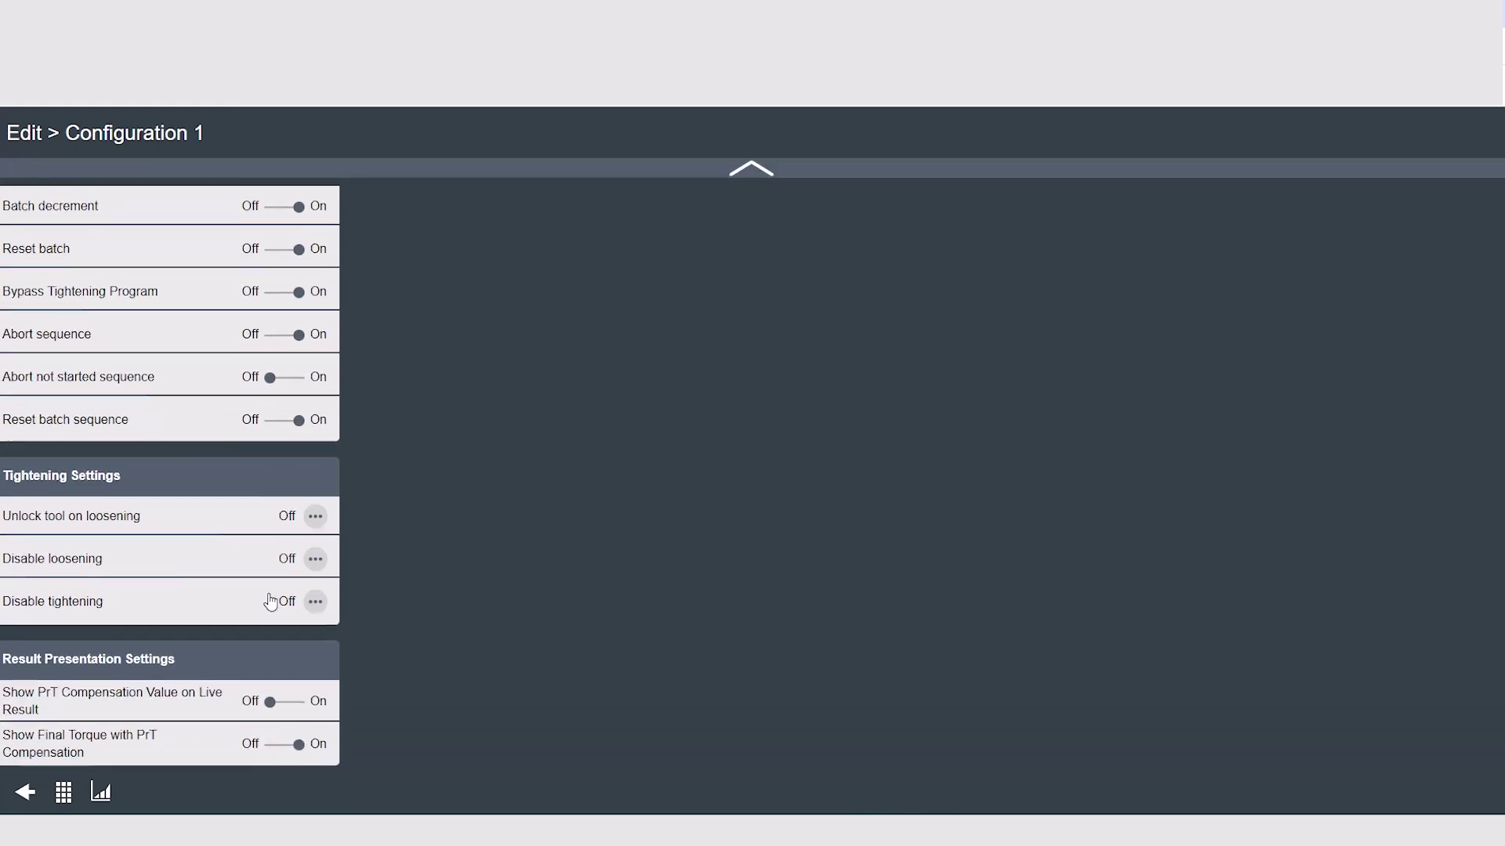
Set Unlock tool on loosening to Always, keep Disable tightening Off, and return home.
click(315, 505)
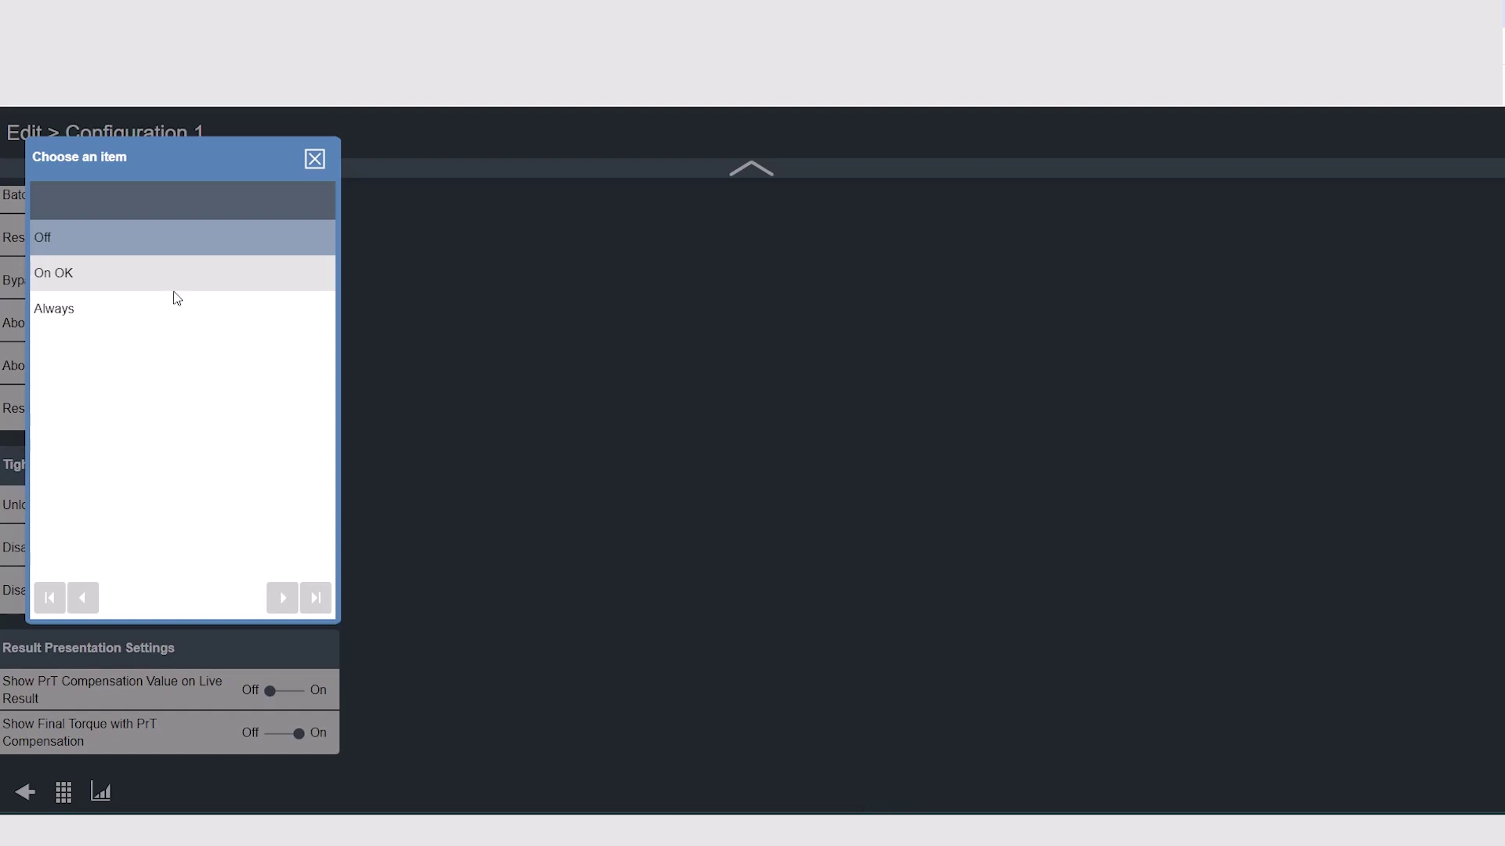
click(64, 307)
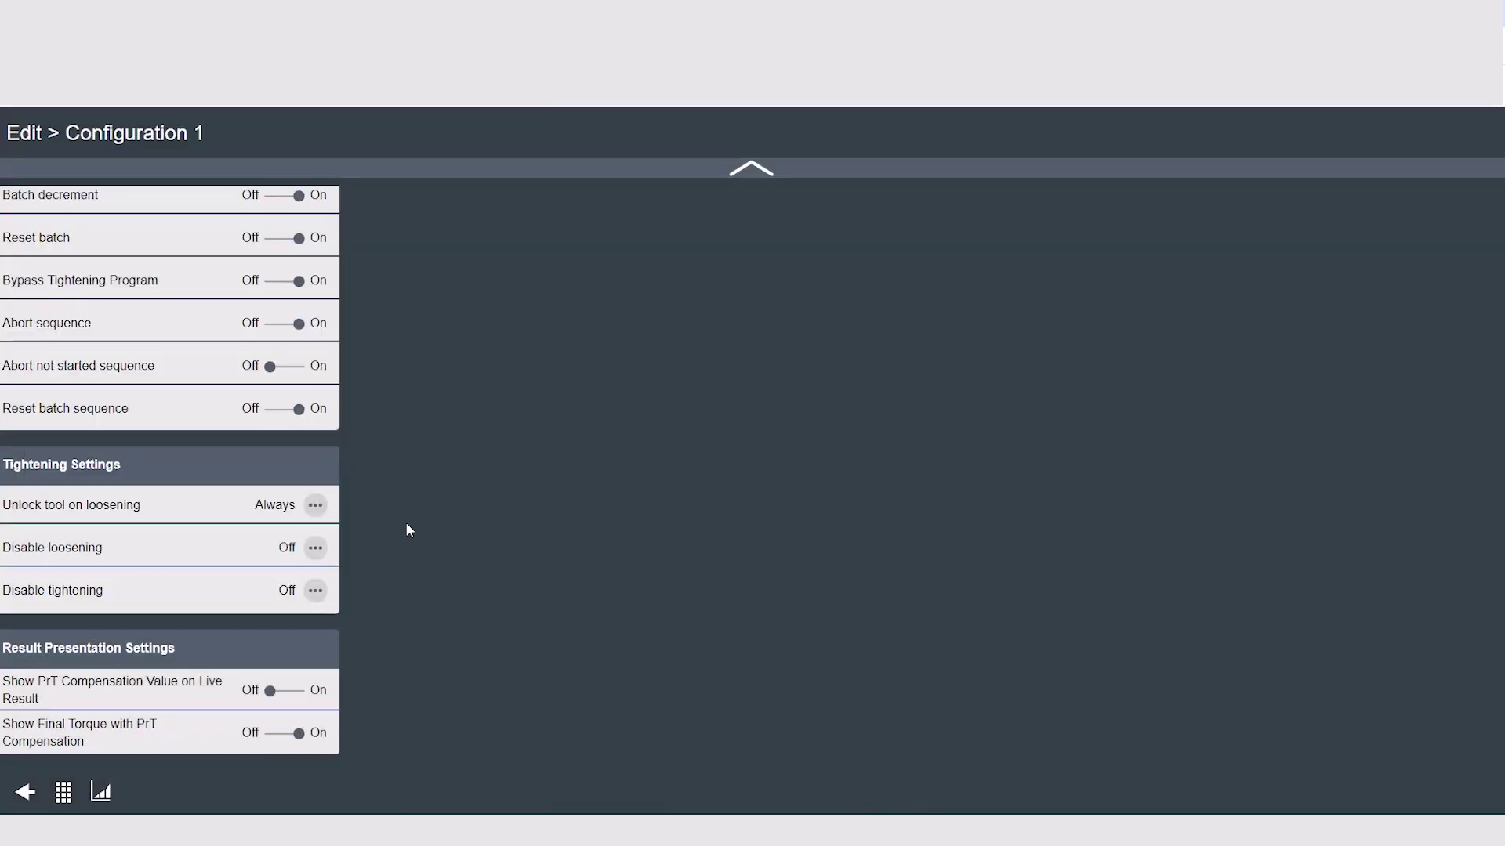
click(314, 593)
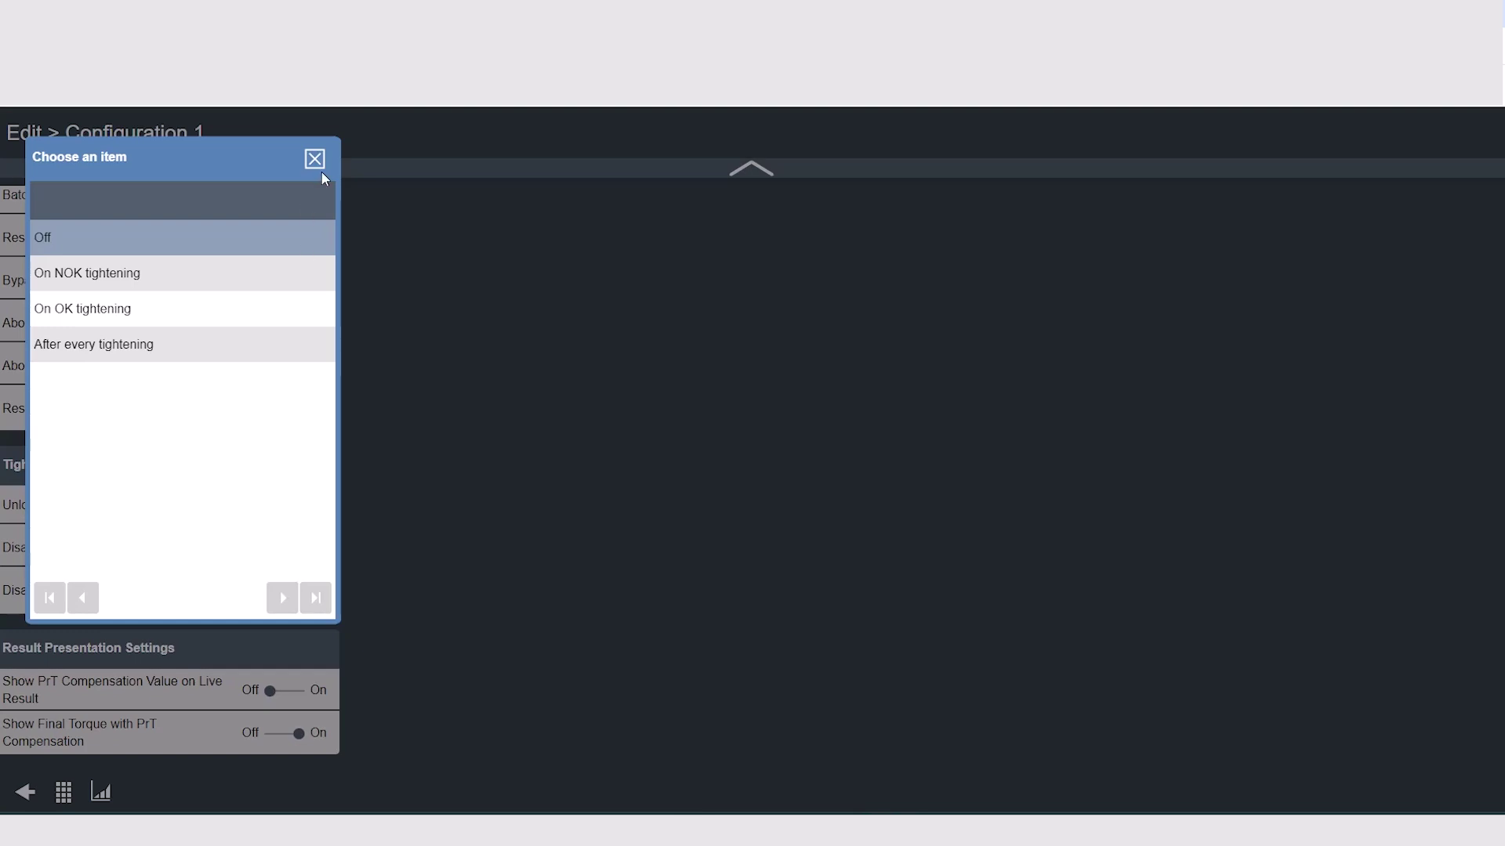
click(315, 158)
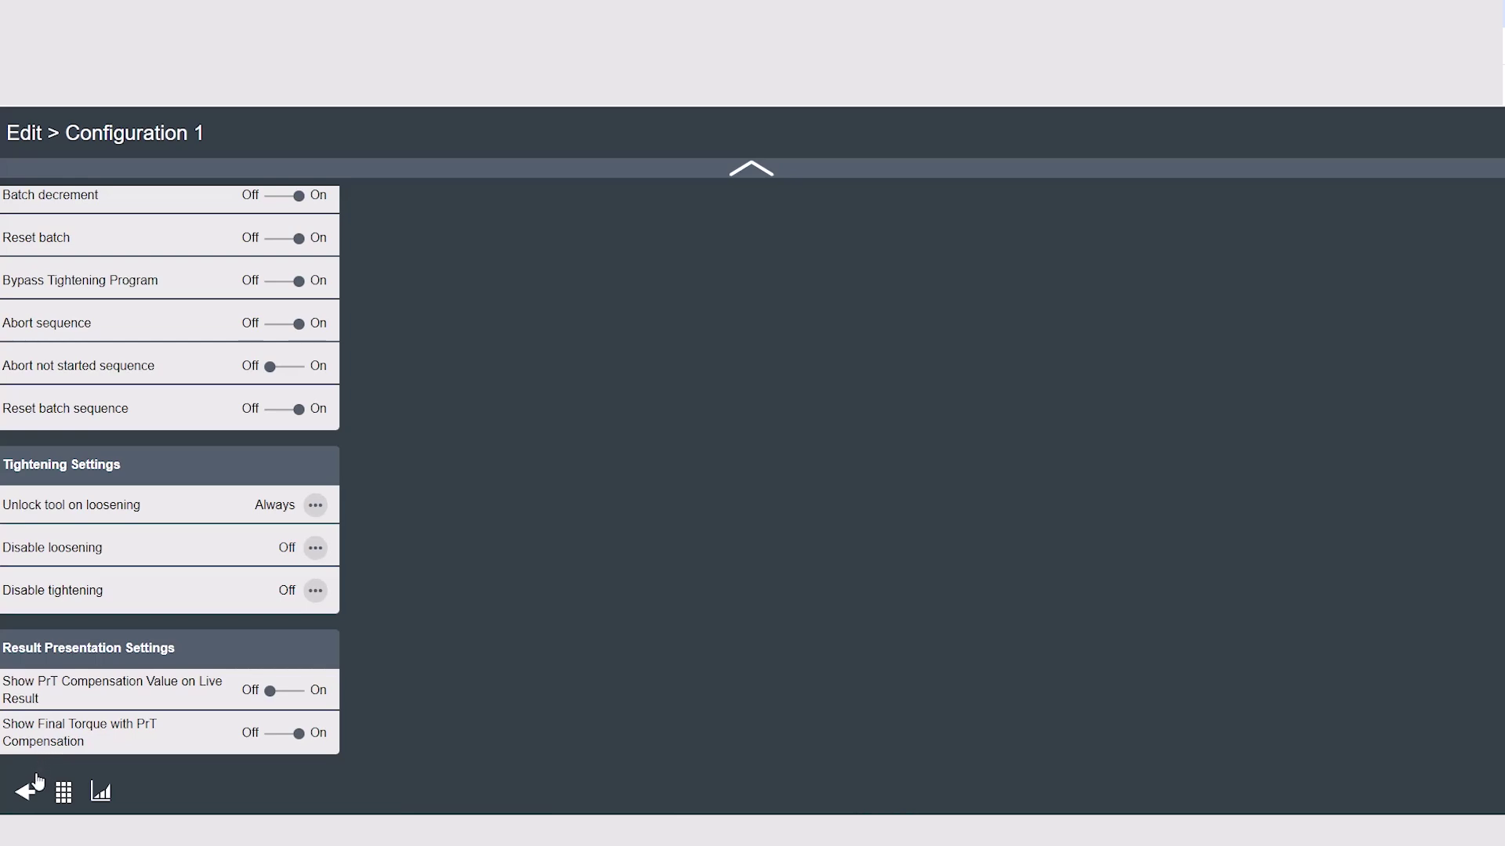
click(64, 794)
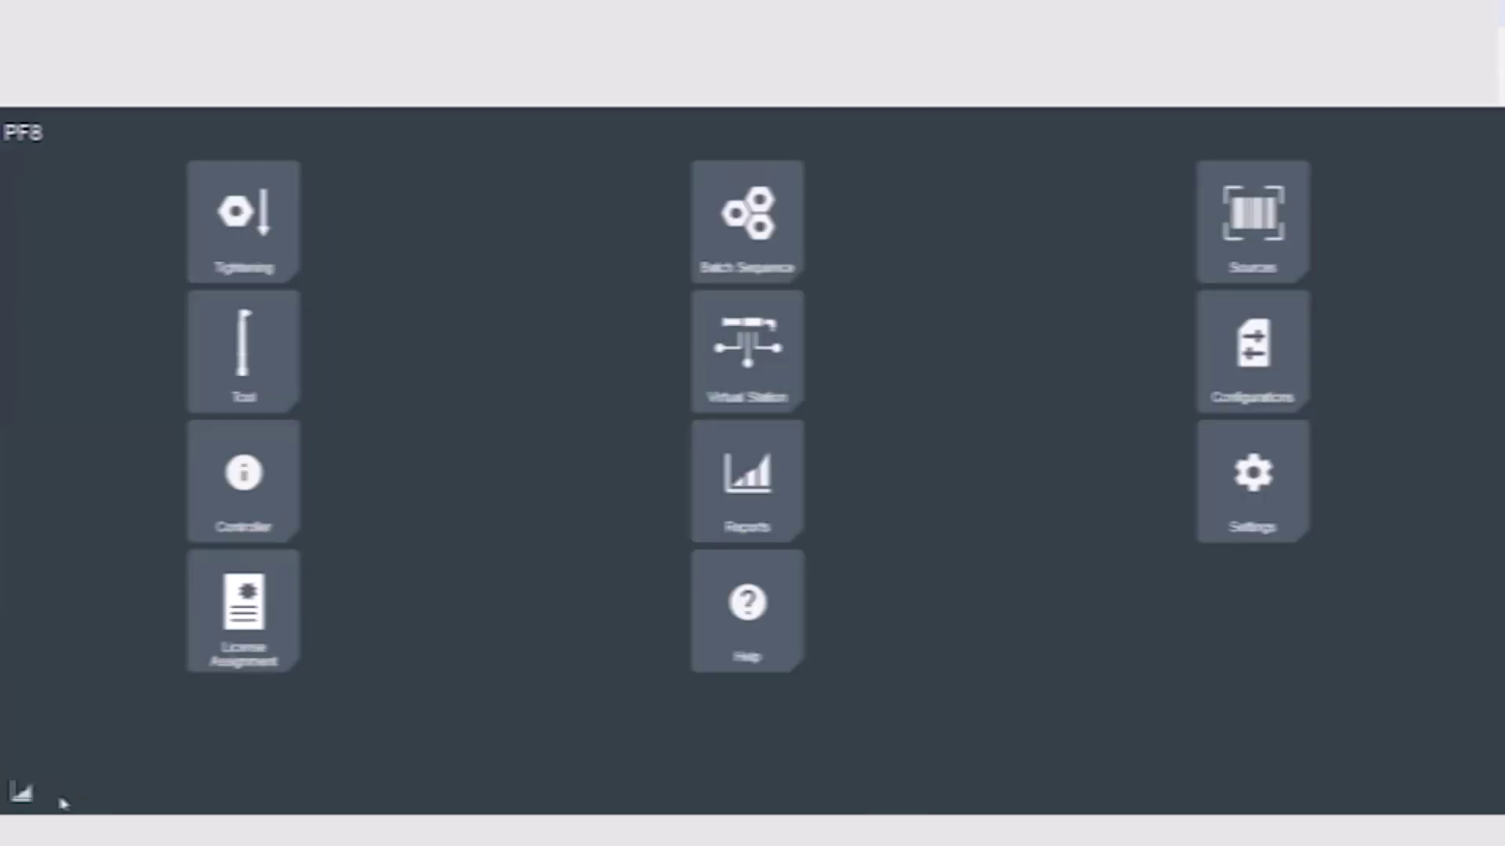